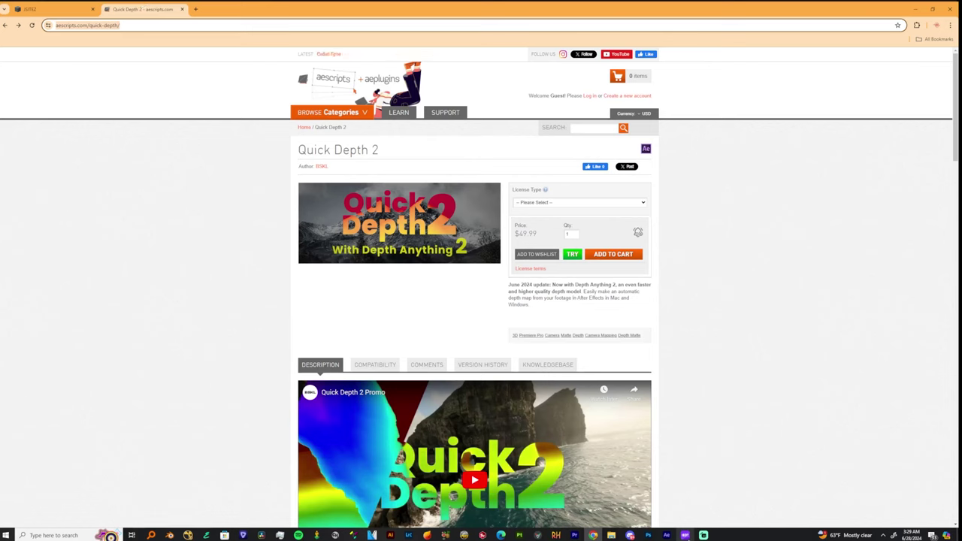
- Look over the Quick Depth 2 plugin page in the browser, and return to After Effects
click(666, 535)
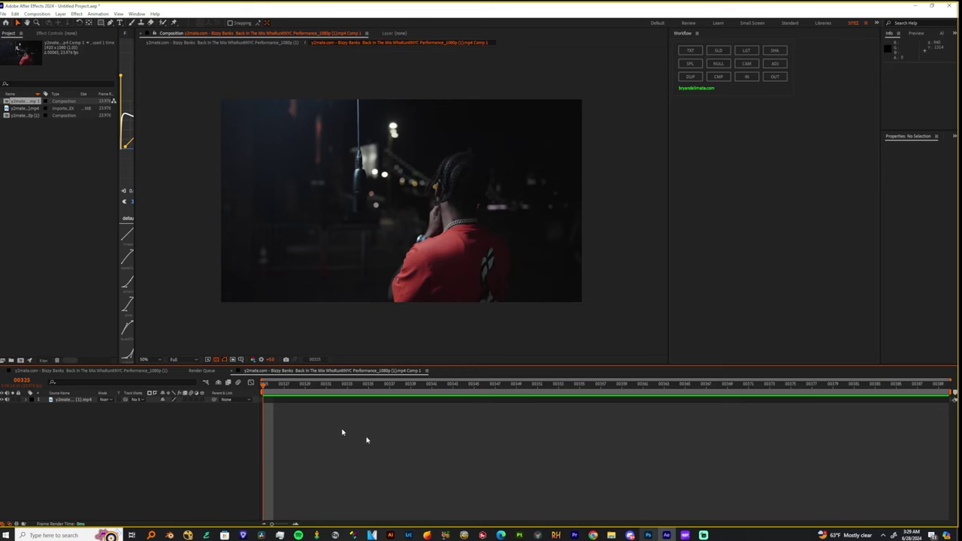
click(593, 535)
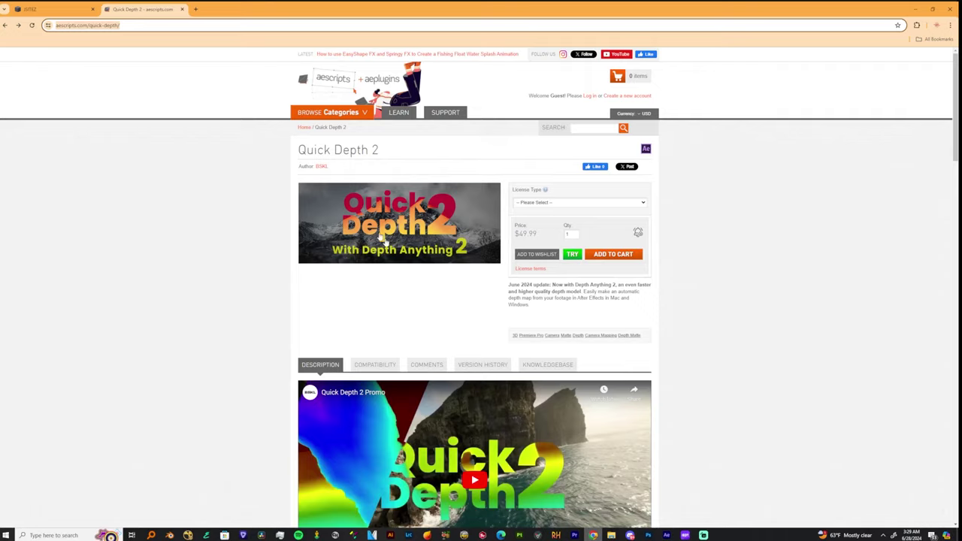
drag(386, 154, 329, 153)
scroll(452, 275, down, 15)
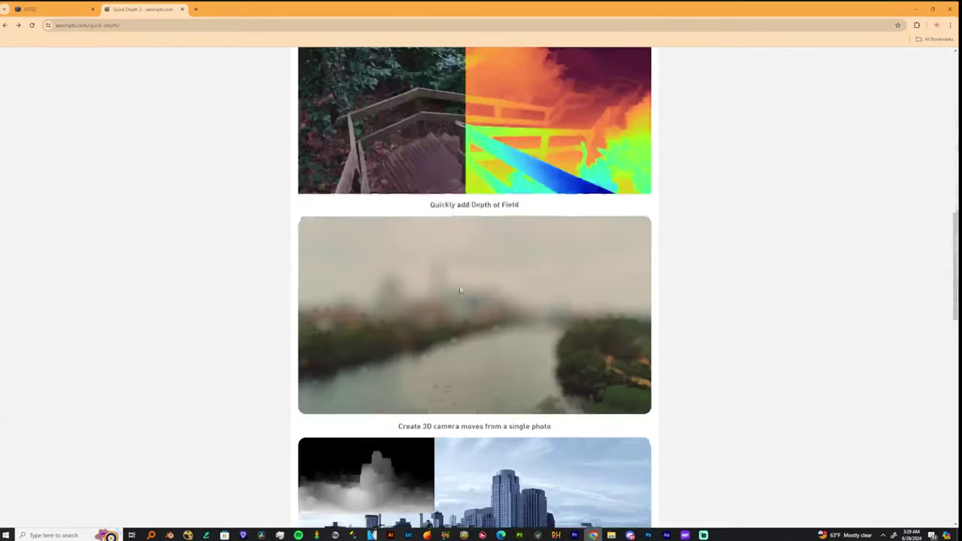
scroll(452, 275, up, 15)
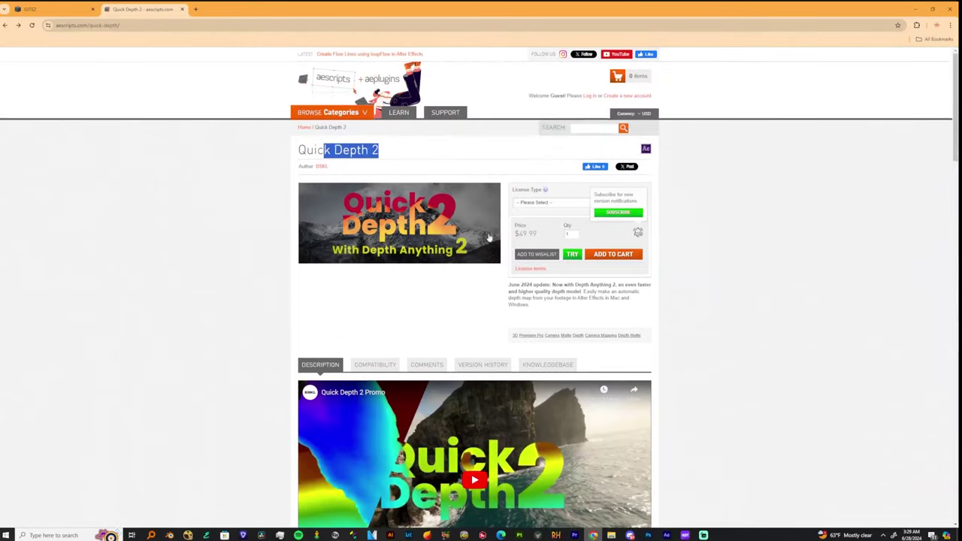
click(915, 9)
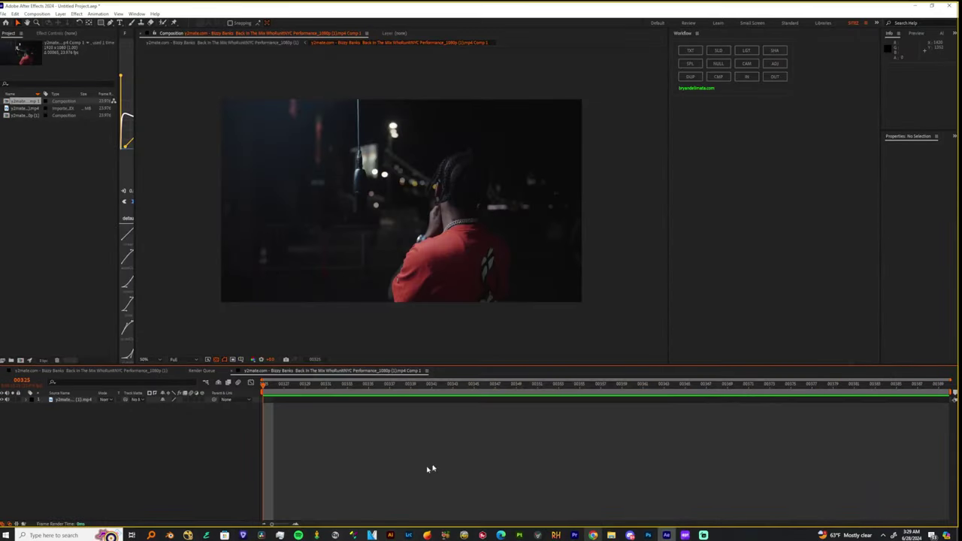
- Apply the Quick Depth effect to the video layer in the composition
click(283, 401)
key(ctrl+space)
text(quick)
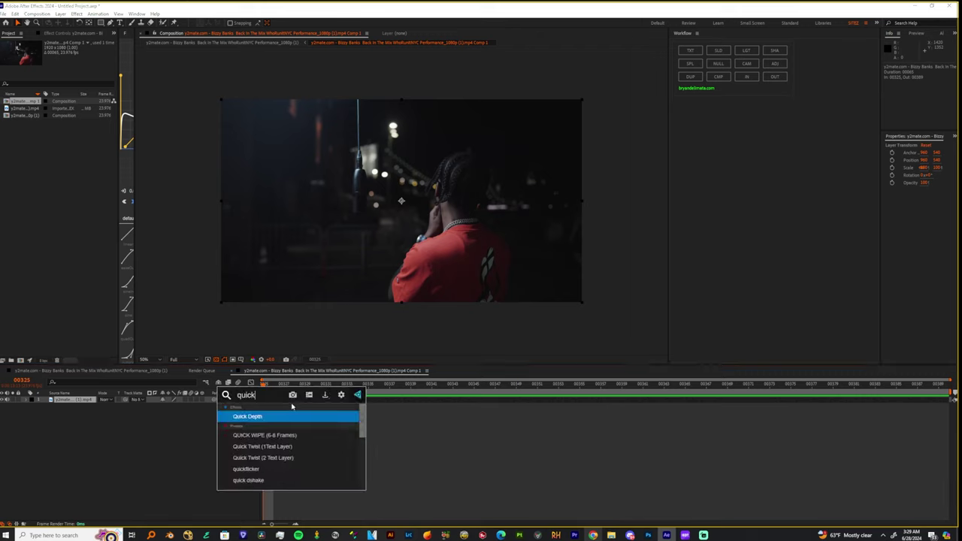
key(Return)
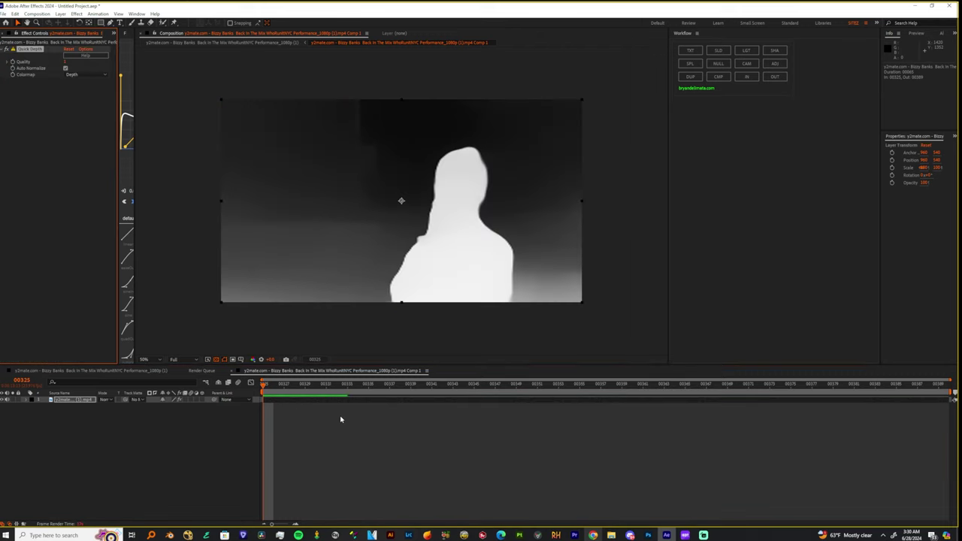
- Play back and scrub through the clip to examine the generated depth map
click(340, 420)
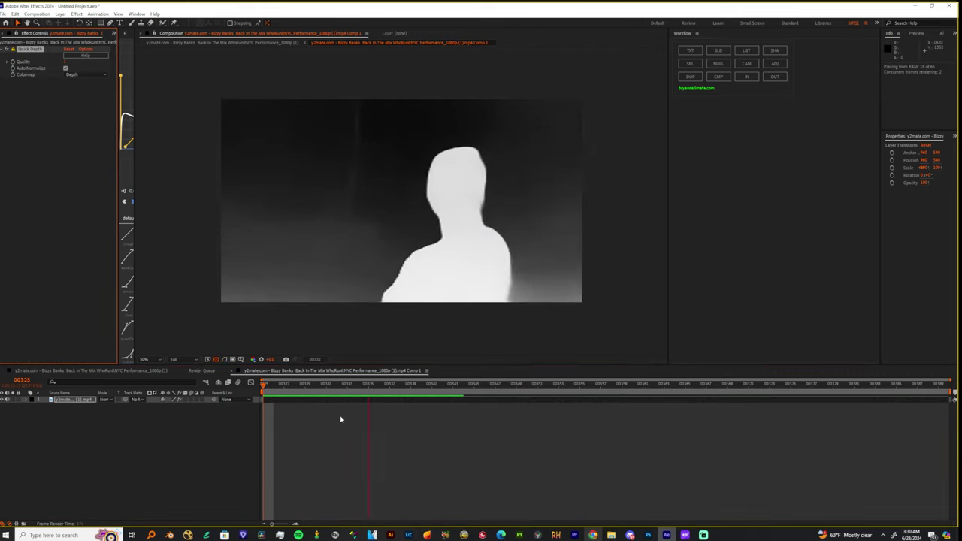
key(space)
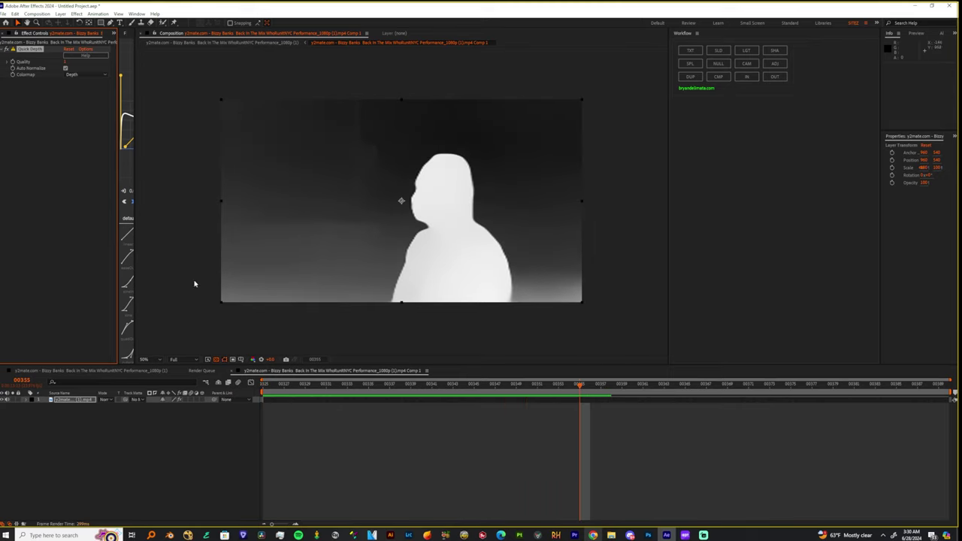
drag(426, 385, 368, 375)
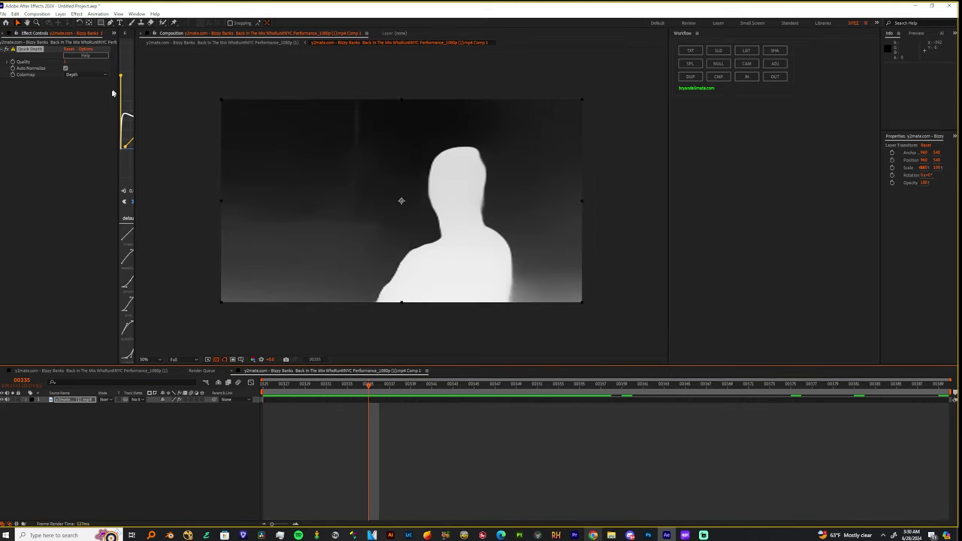
- Try the Turbo, Viridis, Inferno, Plasma and Cividis colormaps on the Quick Depth effect, and restore the Depth colormap
click(72, 74)
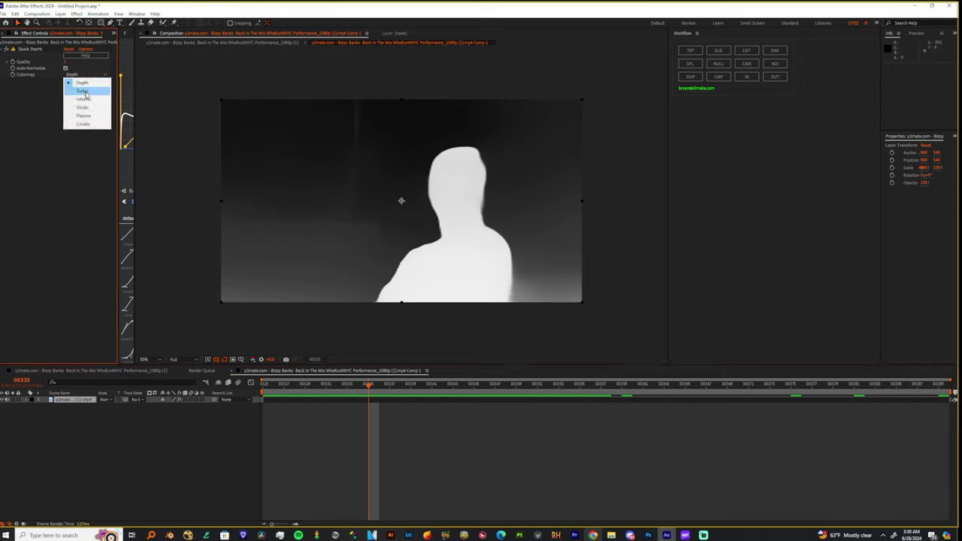
click(85, 91)
drag(389, 384, 441, 397)
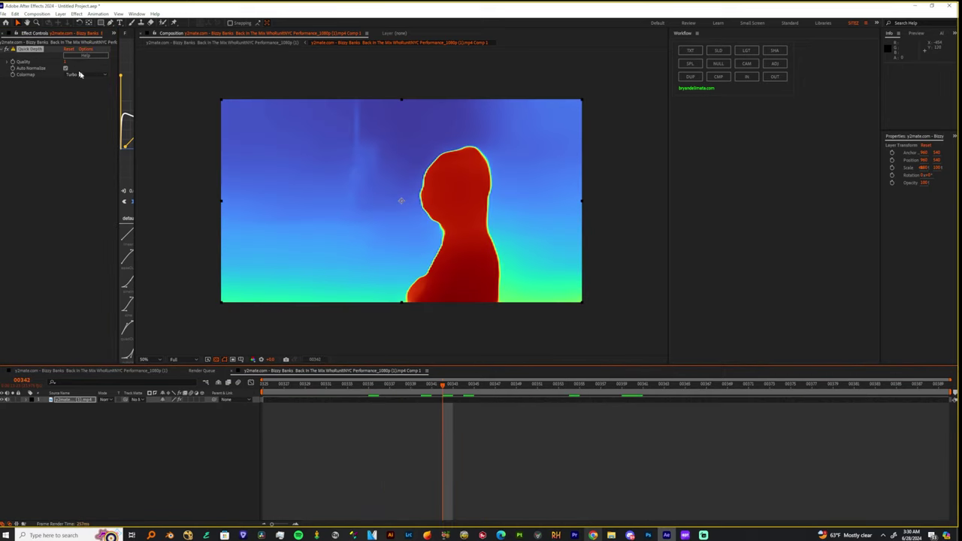
click(71, 75)
click(85, 107)
click(88, 75)
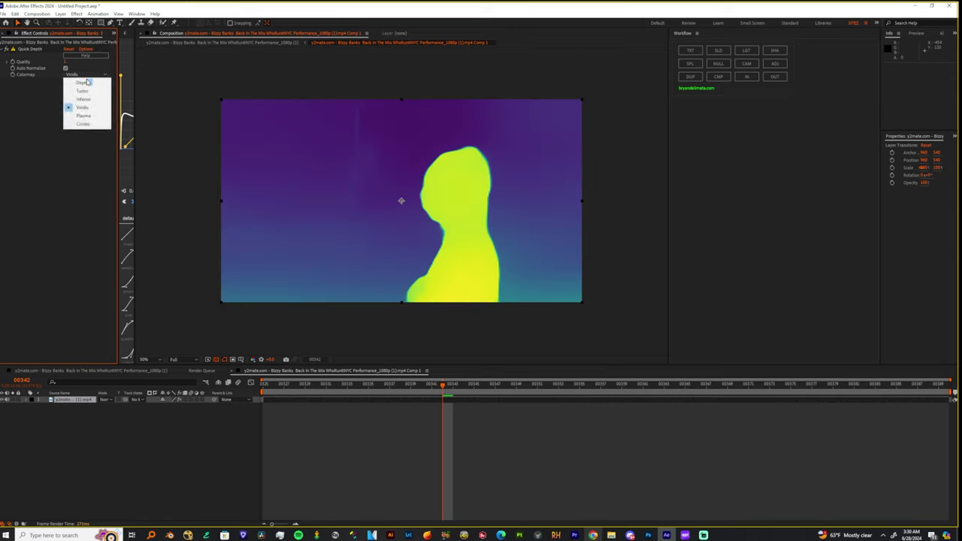
click(83, 115)
click(84, 76)
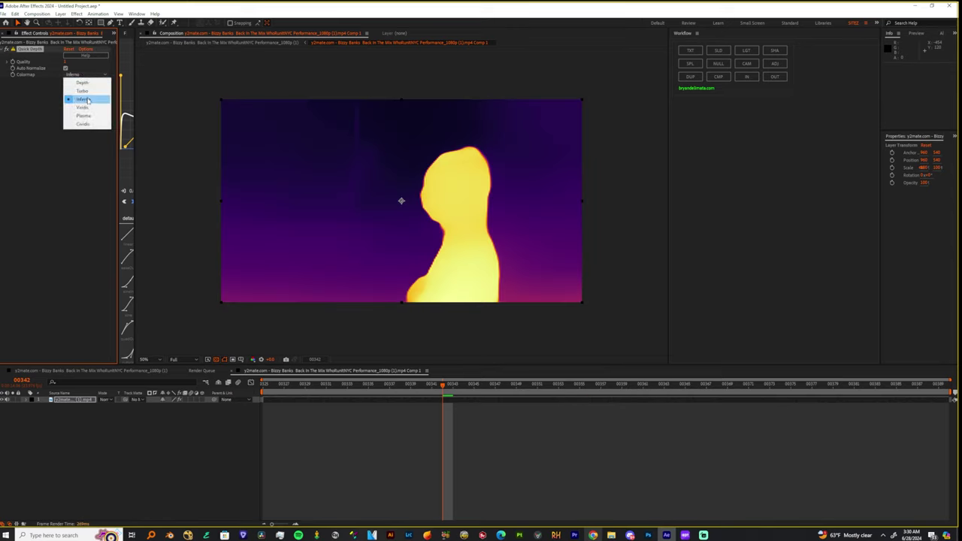
click(92, 117)
click(83, 75)
click(85, 123)
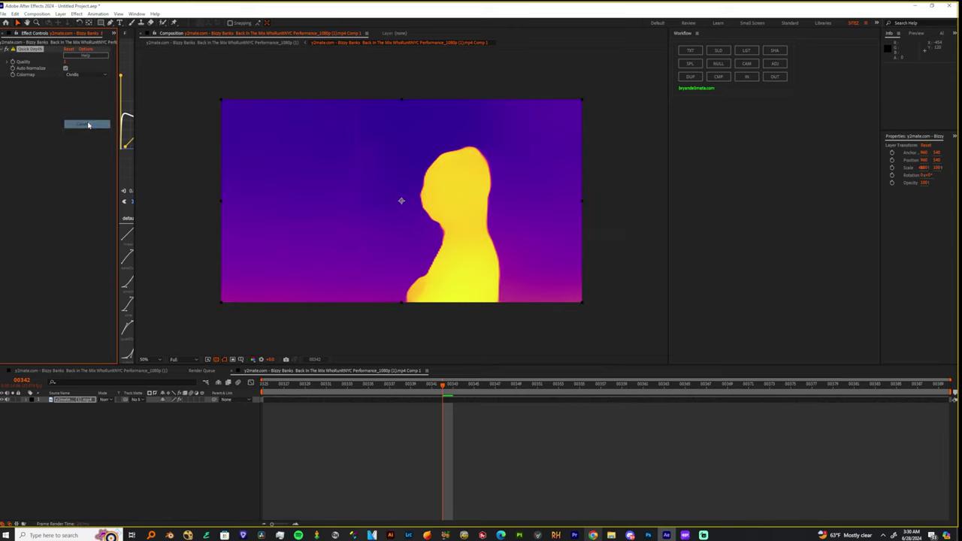
drag(447, 396, 727, 397)
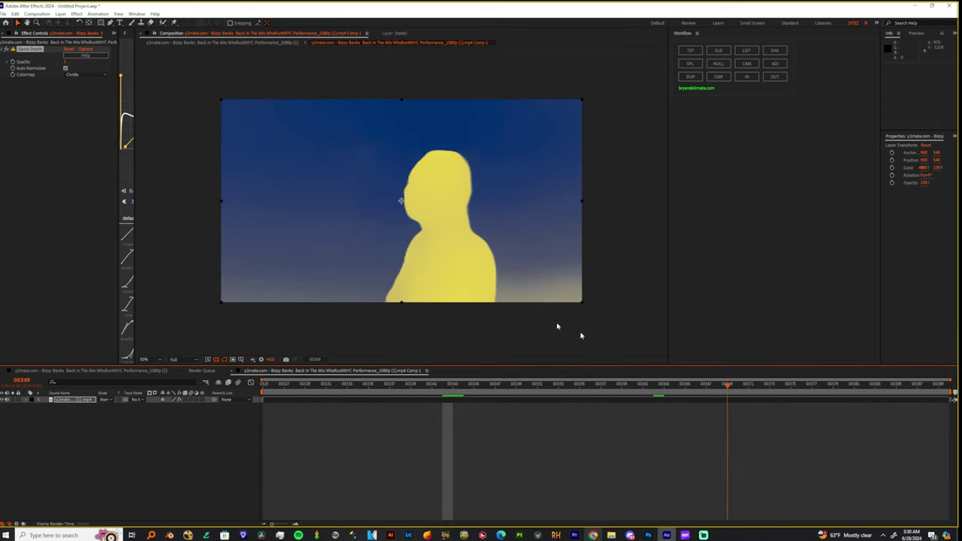
click(83, 75)
click(82, 83)
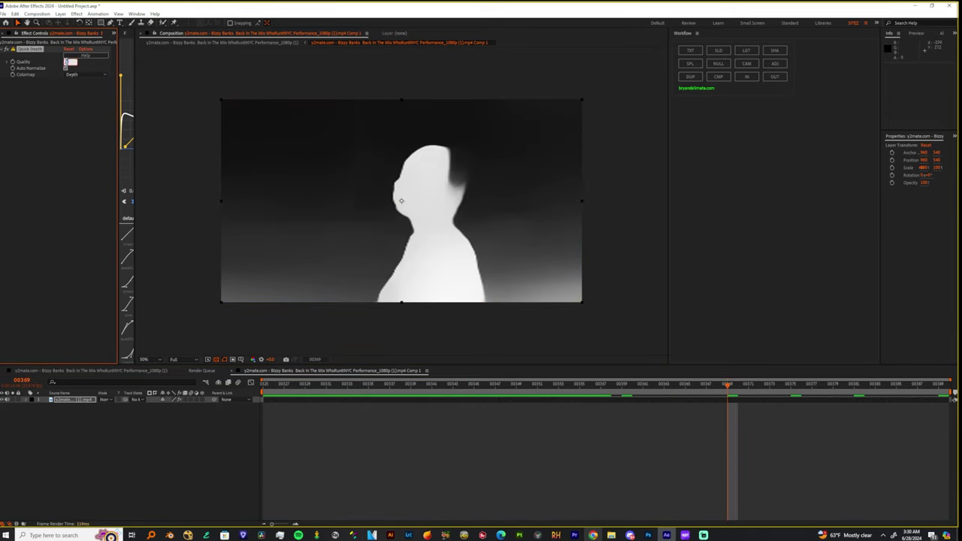
- Set the Quick Depth quality to 4 and check the depth map at other frames
click(75, 206)
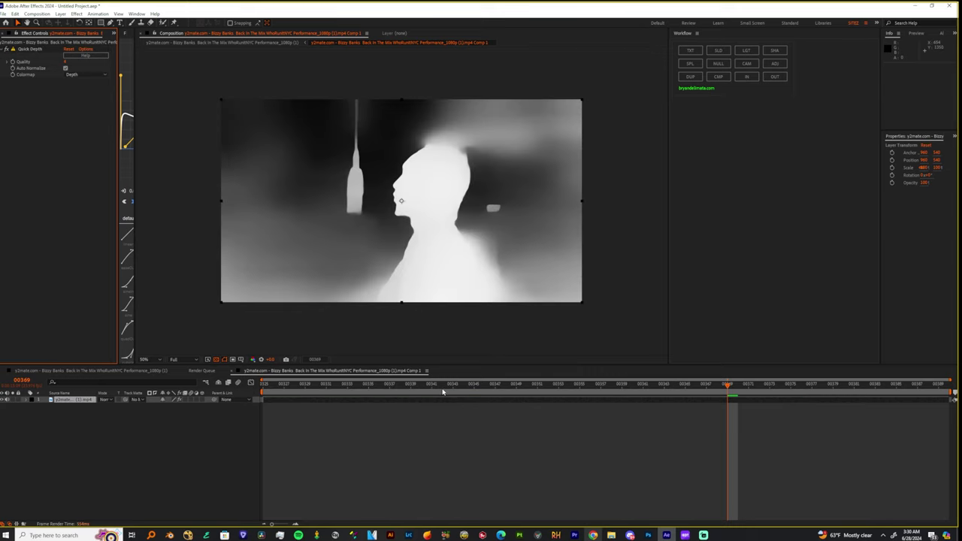
drag(464, 384, 547, 385)
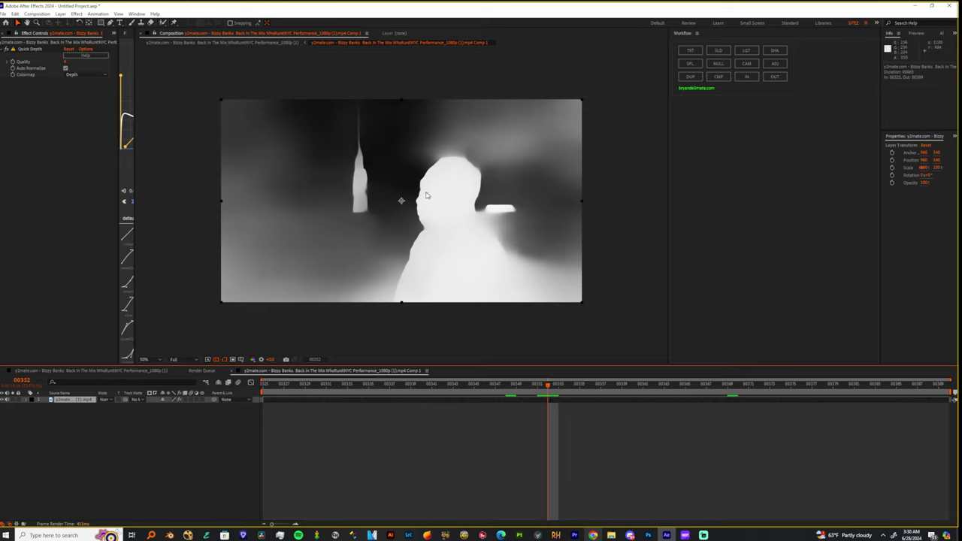
- Add a Gaussian Blur effect to the depth map layer with a blurriness of about 24
key(ctrl+space)
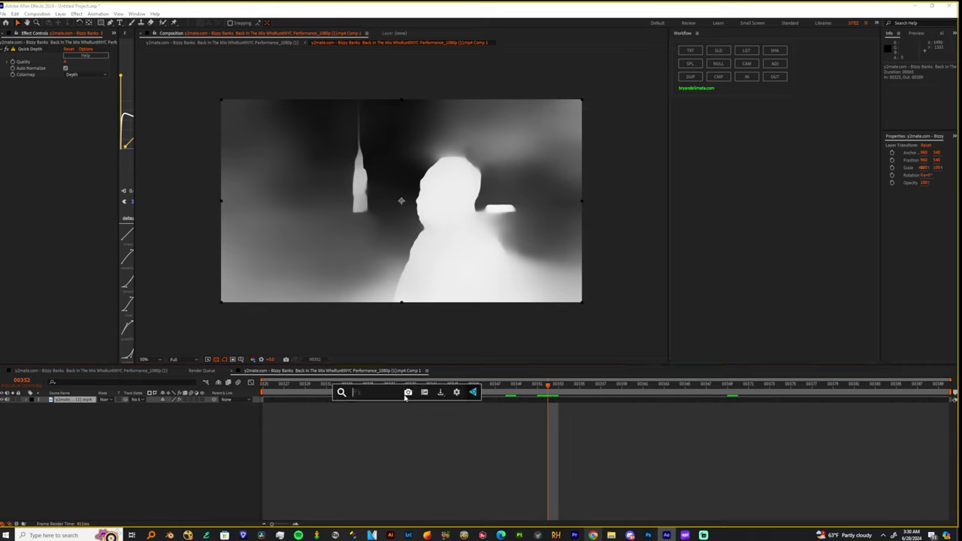
text(gau)
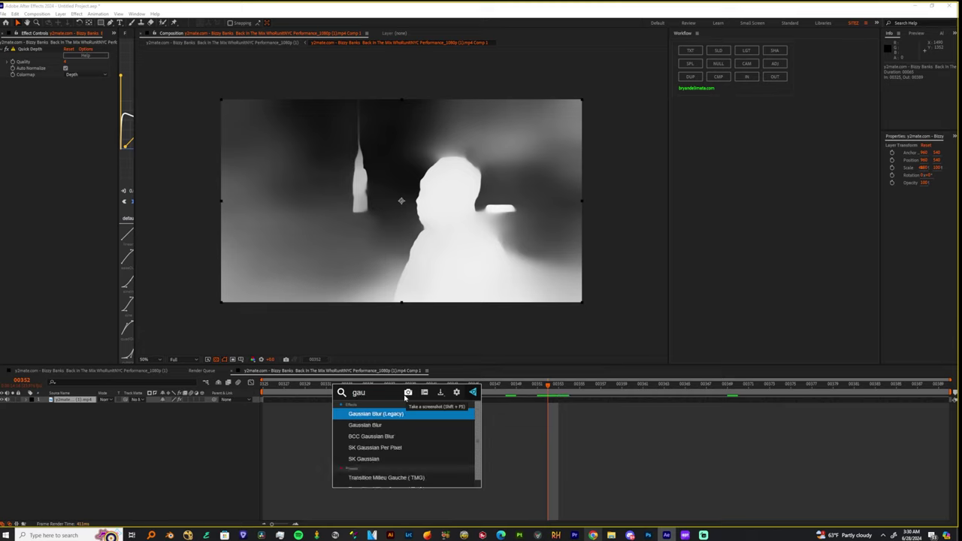
key(Down)
key(Return)
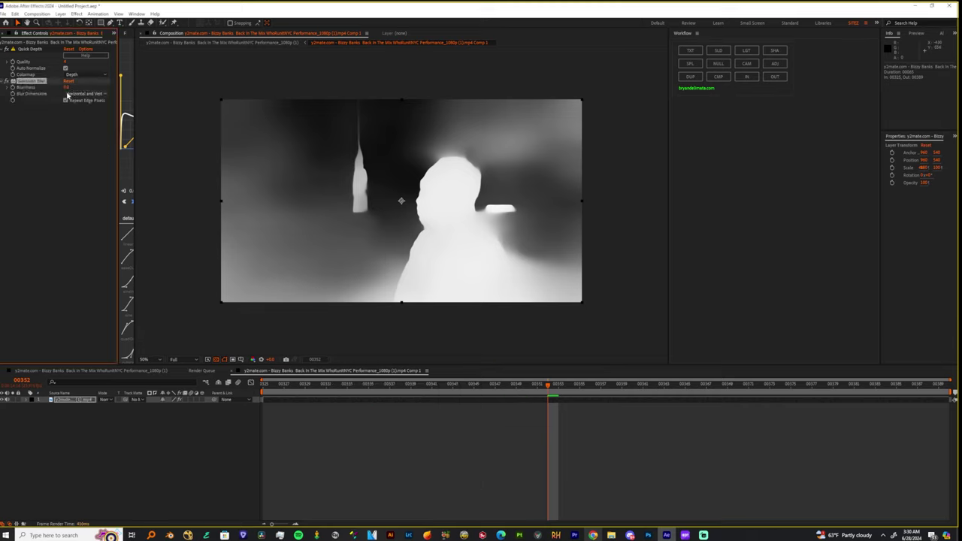
drag(86, 89, 165, 103)
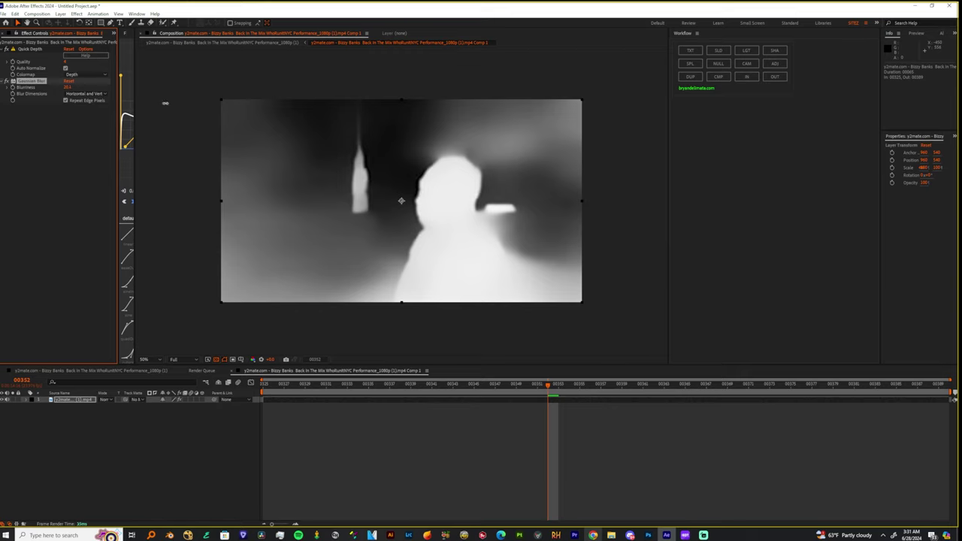
- Duplicate the depth map layer and delete all effects from the upper copy
click(73, 400)
key(ctrl+d)
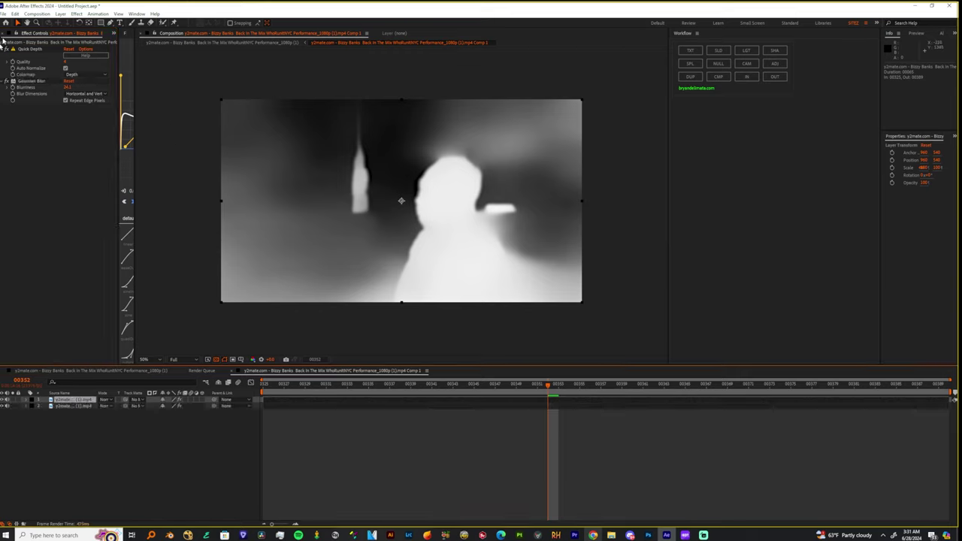
click(29, 49)
key(ctrl+a)
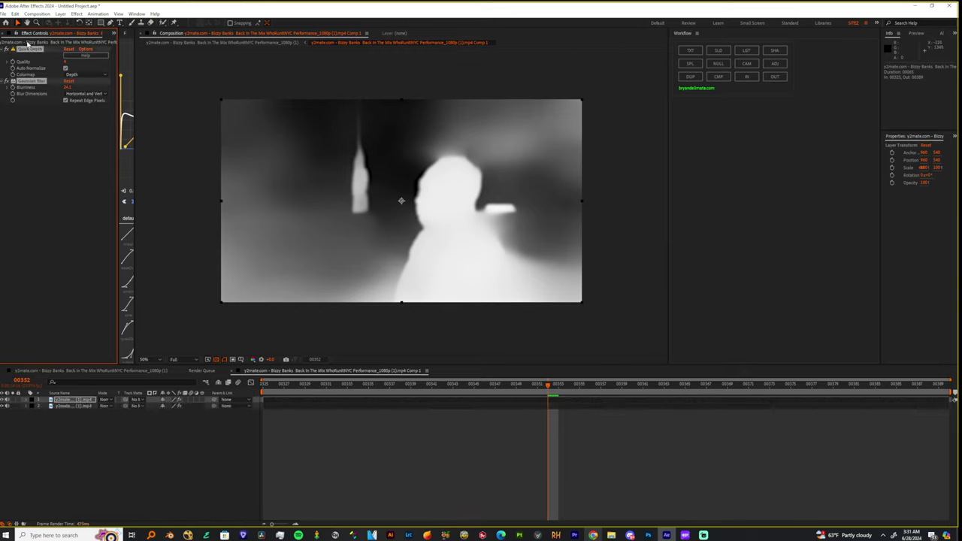
key(Delete)
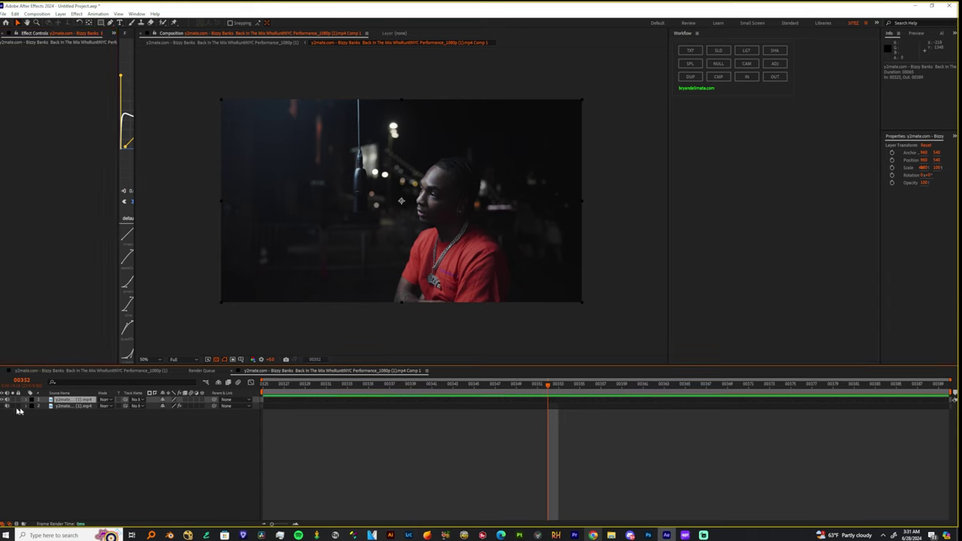
- Hide the lower layer that carries the depth effects and rename it matte
click(73, 406)
key(Return)
text(am)
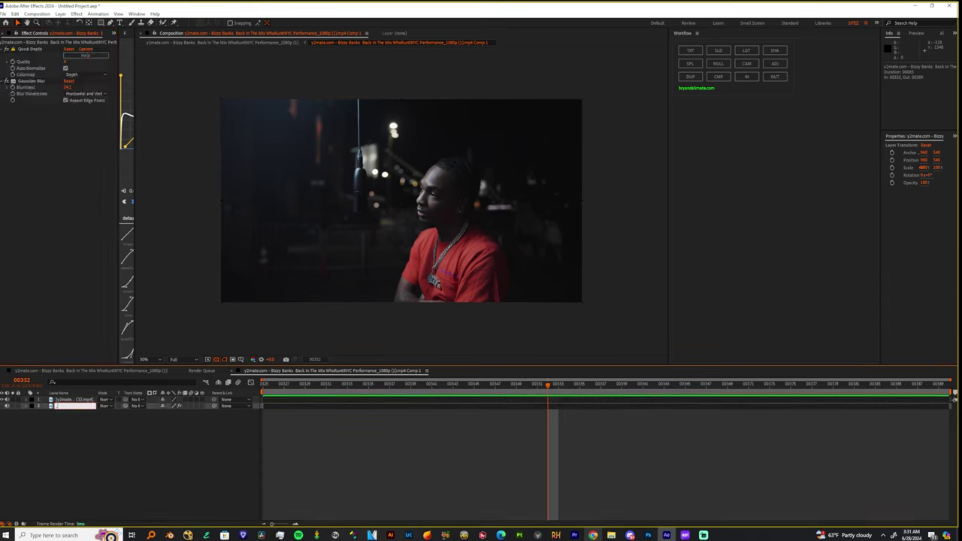
key(Return)
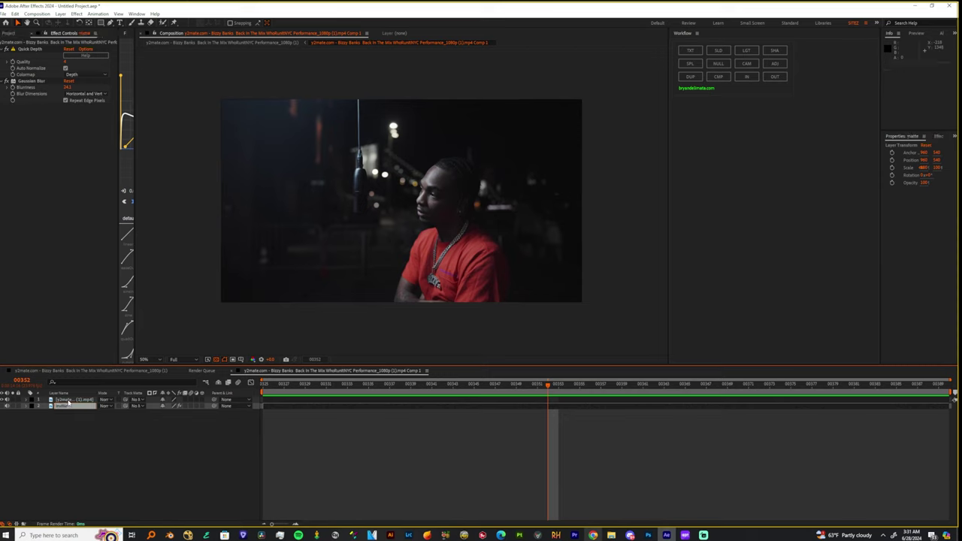
- Create an adjustment layer above the clean video layer and select it
click(68, 401)
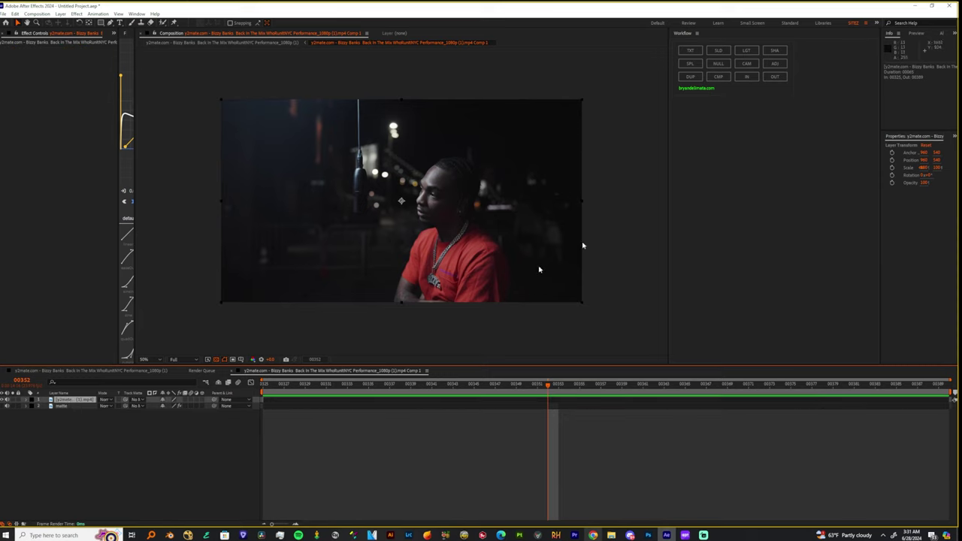
click(778, 63)
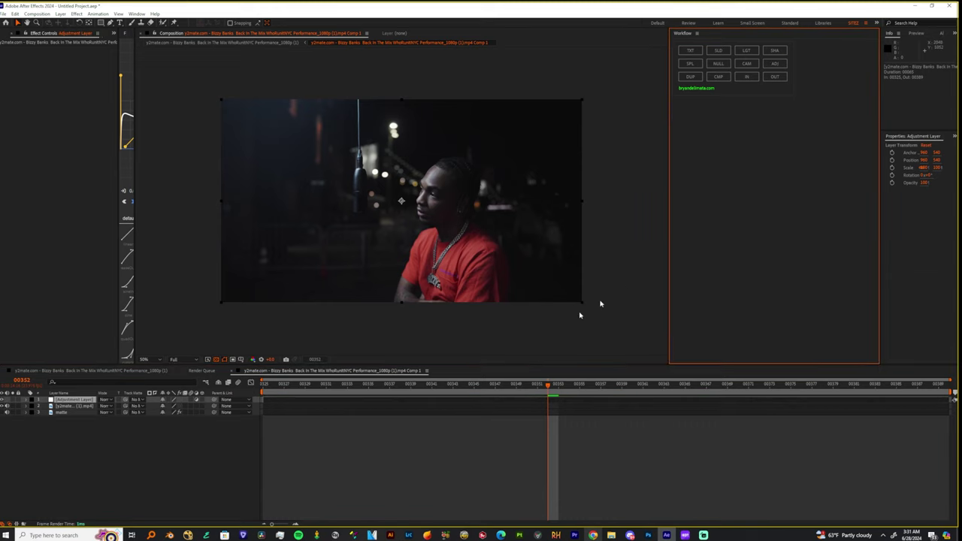
click(66, 402)
- Apply Camera Lens Blur to the adjustment layer and choose the matte layer as its blur map
drag(288, 387, 428, 394)
key(ctrl+space)
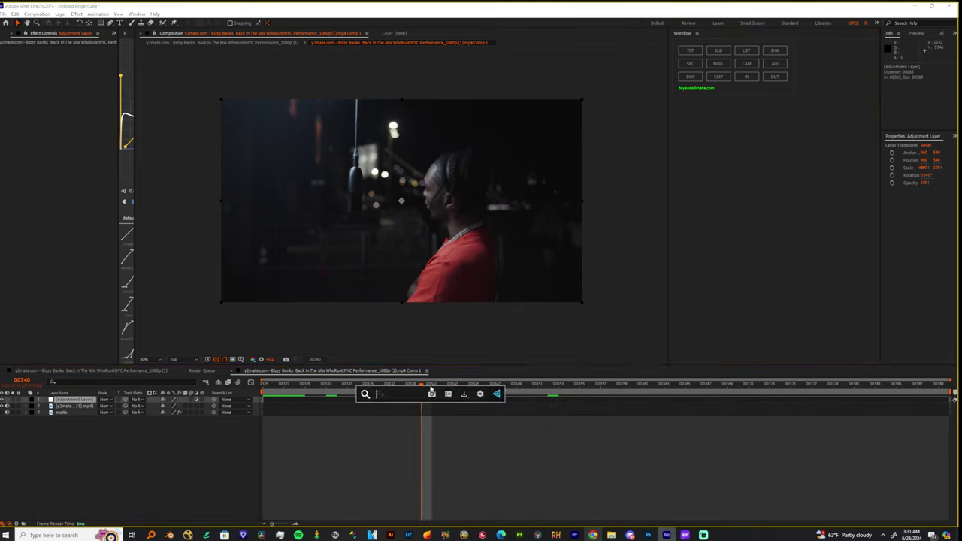
text(carmera)
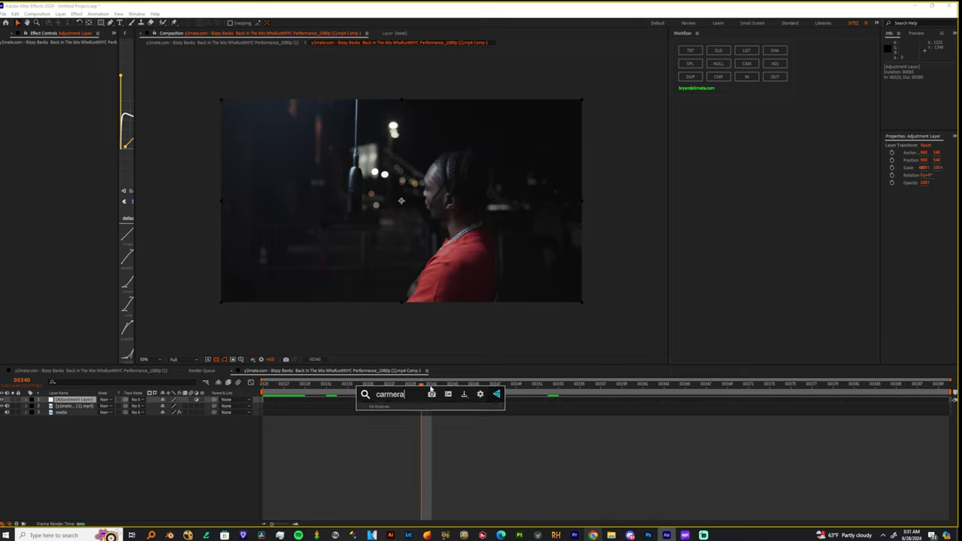
key(ctrl+a)
text(camera)
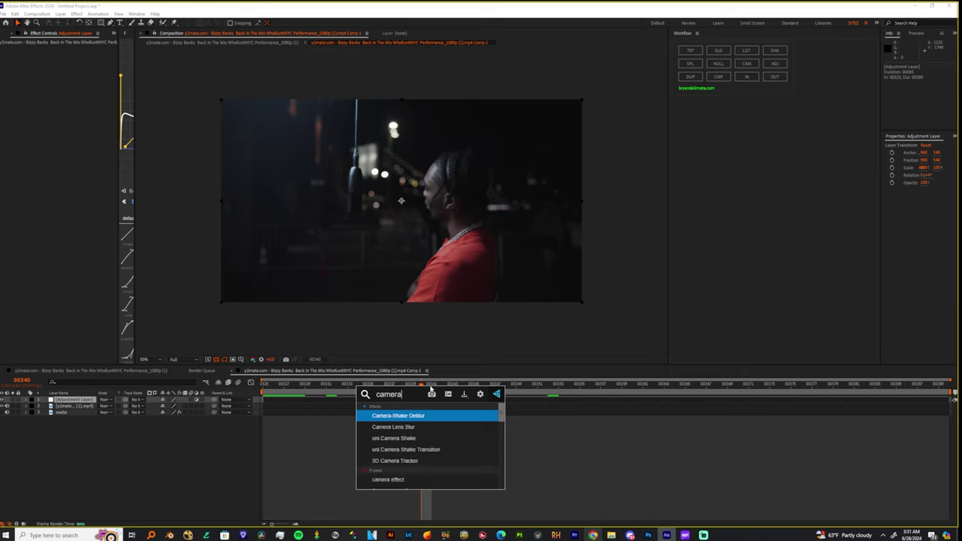
key(Down)
key(Return)
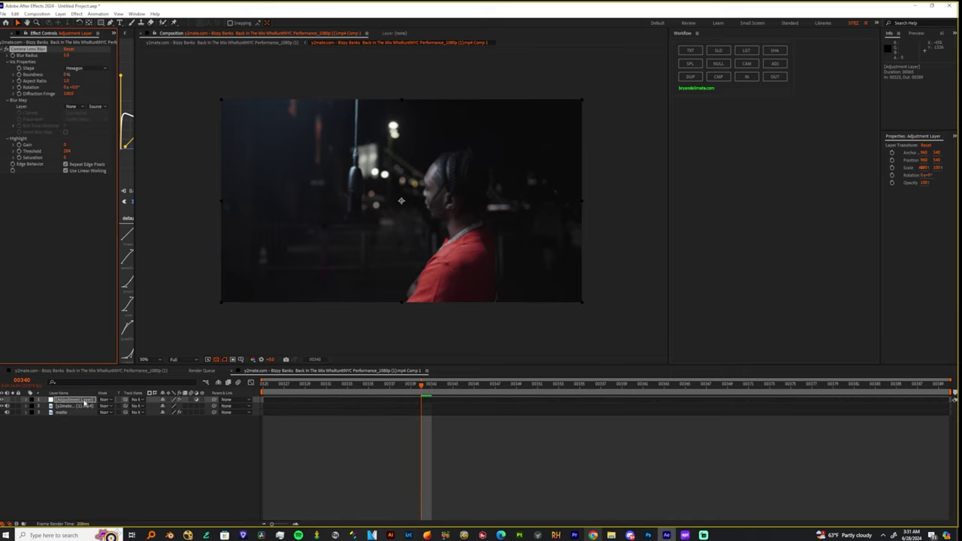
click(73, 106)
click(75, 142)
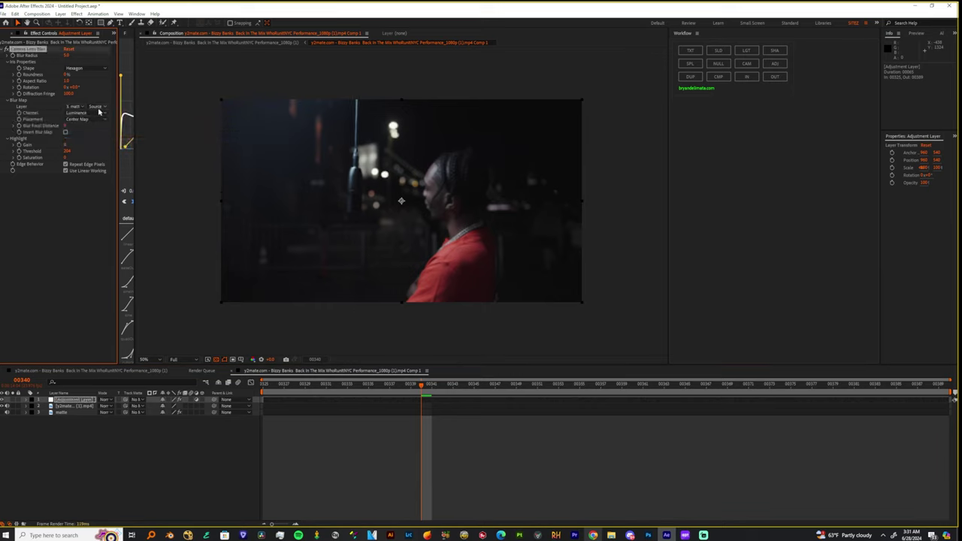
- Make the Camera Lens Blur map use the matte layer's effects and masks, and invert the blur map
click(95, 106)
click(93, 129)
click(65, 133)
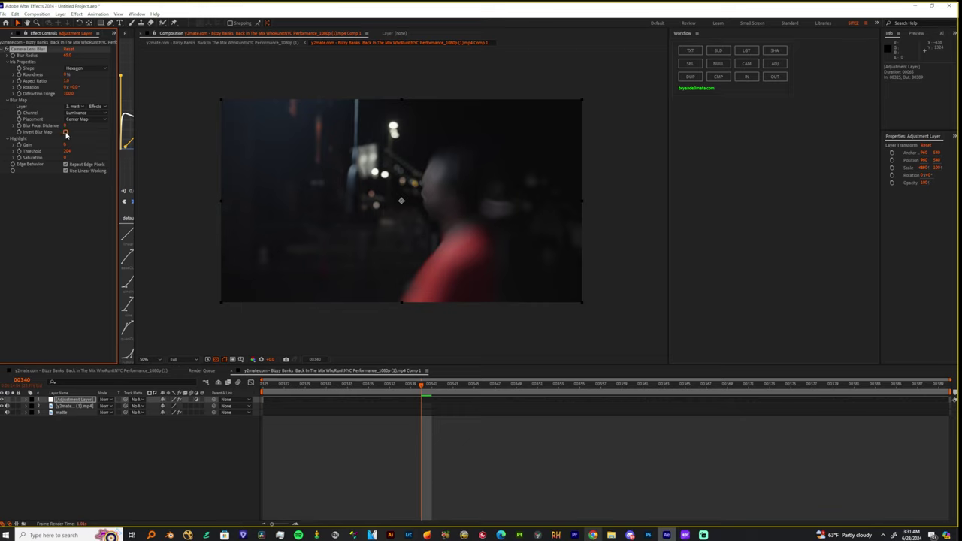
click(65, 133)
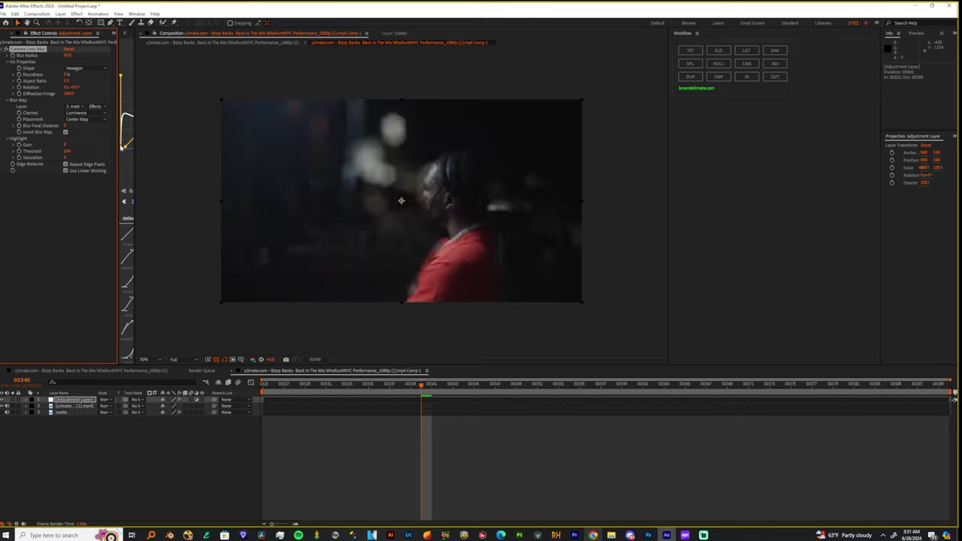
- Check the lens blur at other frames of the clip with the preview resolution lowered to Quarter
drag(463, 385, 393, 399)
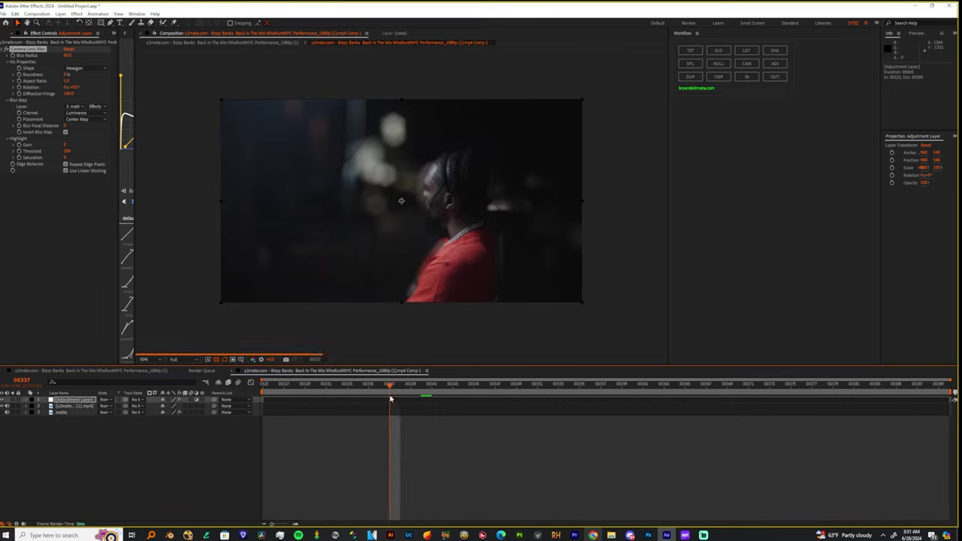
click(175, 359)
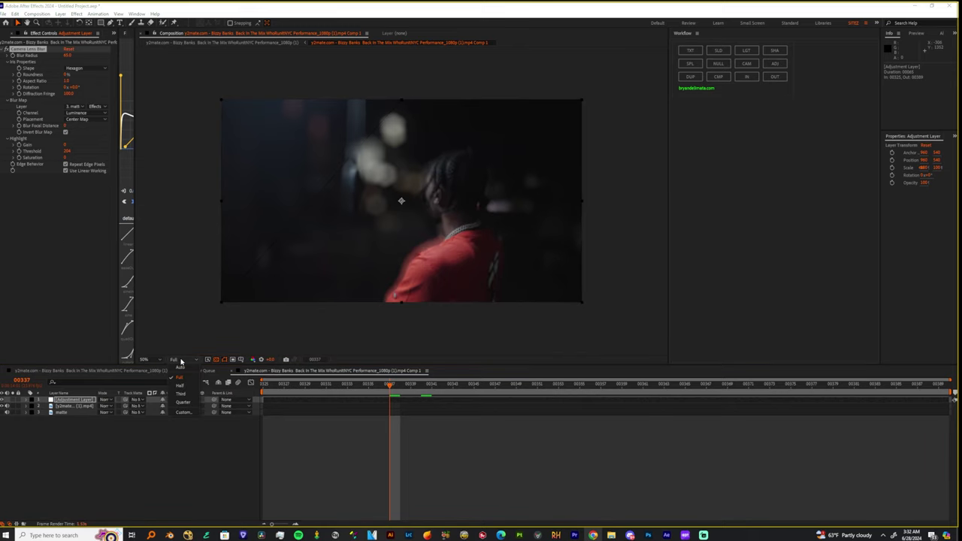
click(182, 402)
drag(474, 384, 504, 384)
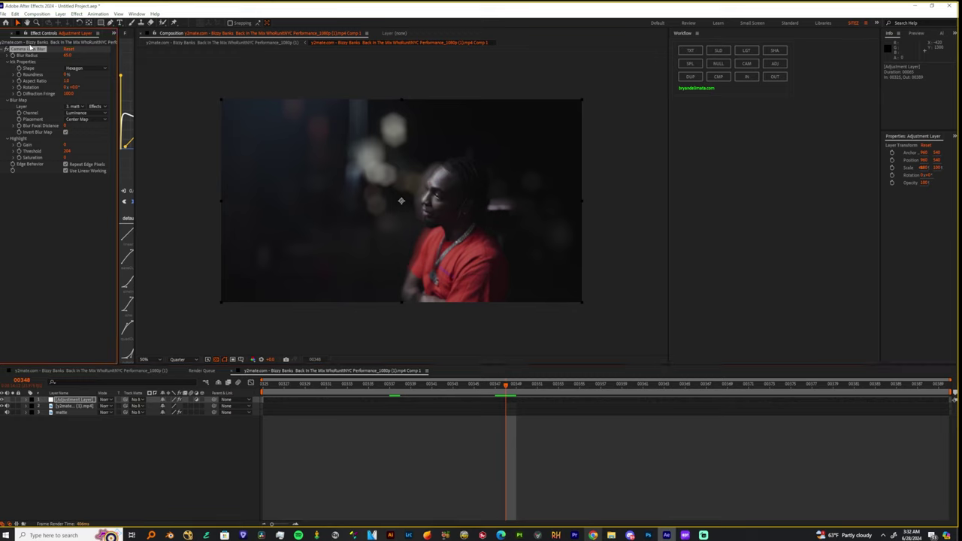
- Delete Camera Lens Blur from the adjustment layer and apply S_ZDefocus in its place
key(Delete)
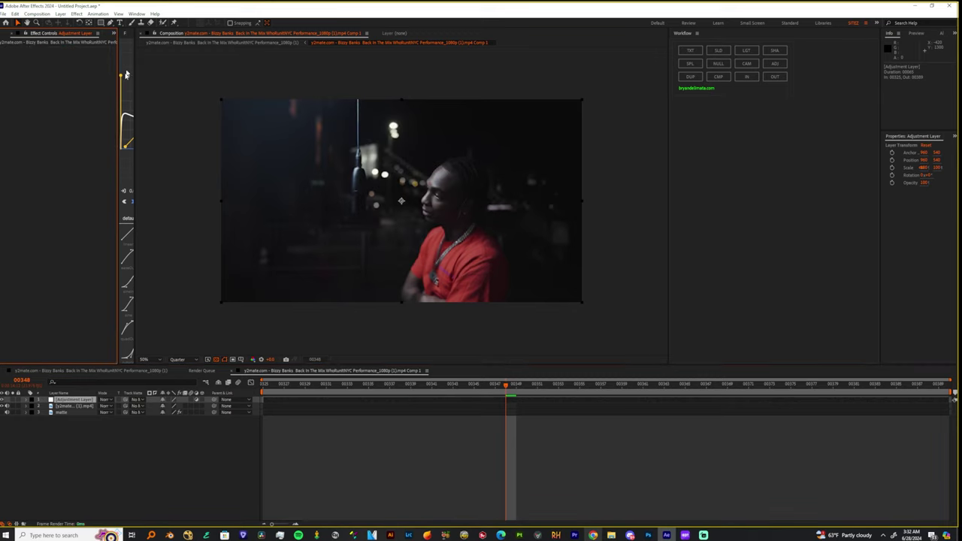
key(ctrl+space)
text(zdef)
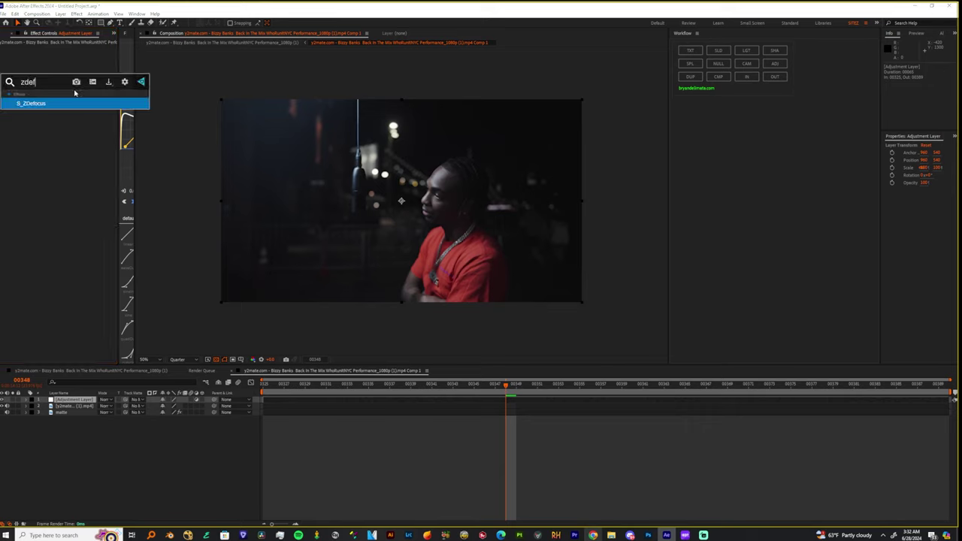
key(Return)
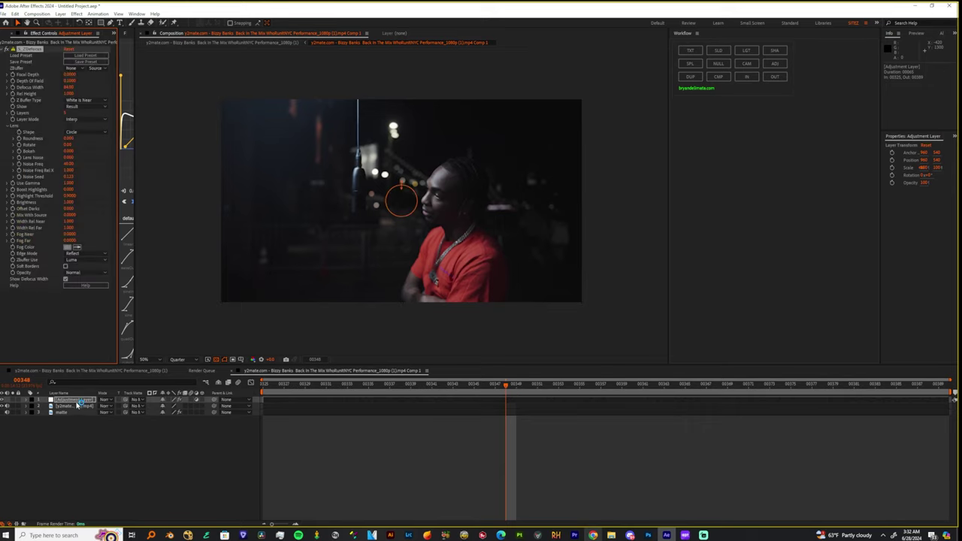
- Set the S_ZDefocus Z buffer to the matte layer with Effects & Masks, and lower the focal depth and defocus width
click(81, 70)
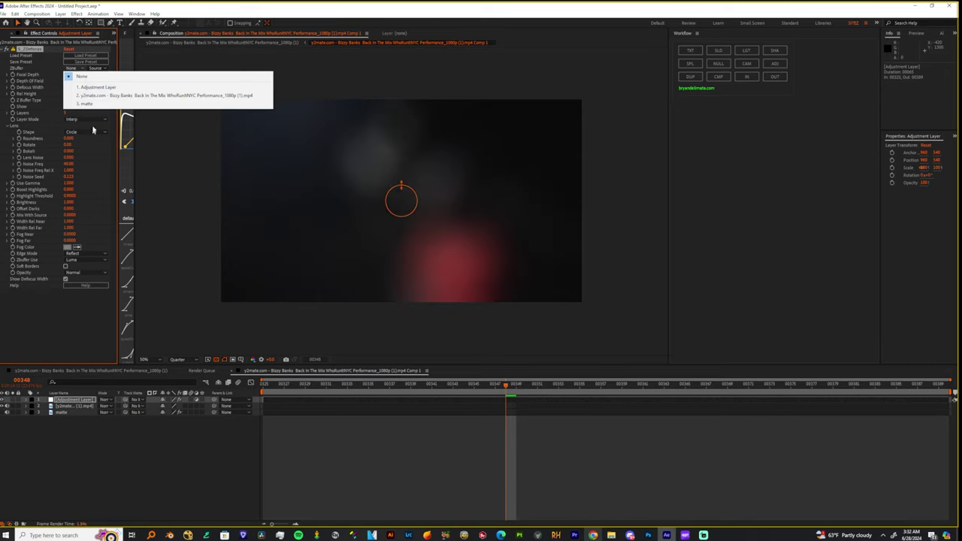
click(83, 98)
click(96, 69)
click(102, 92)
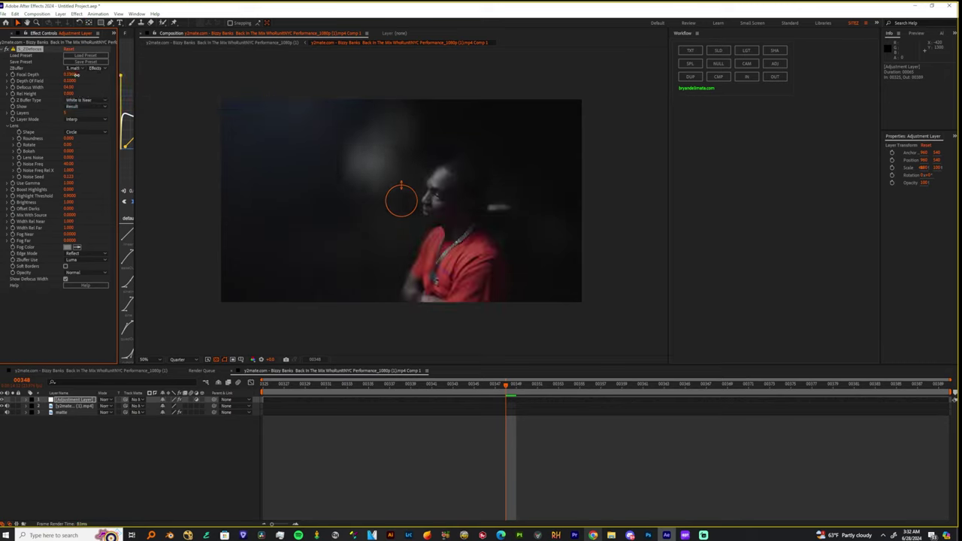
drag(77, 75, 66, 74)
drag(73, 88, 47, 93)
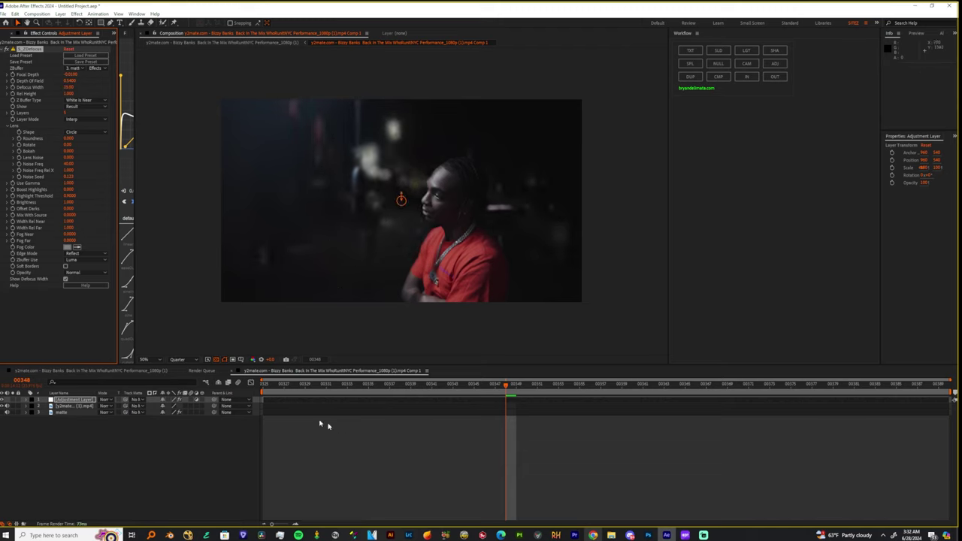
- Restore the preview resolution to Full and inspect the edge between the subject's face and the blurred background up close
click(177, 359)
click(180, 369)
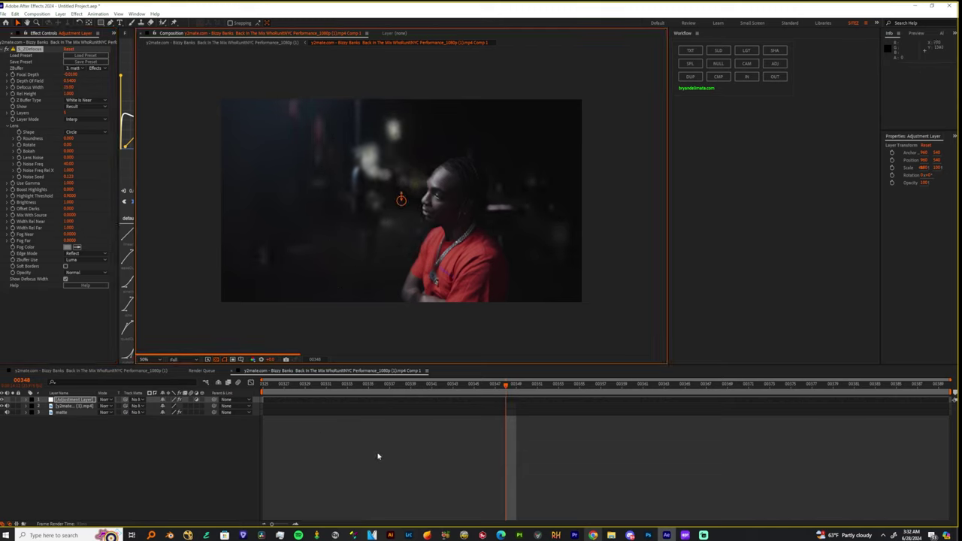
scroll(451, 308, up, 4)
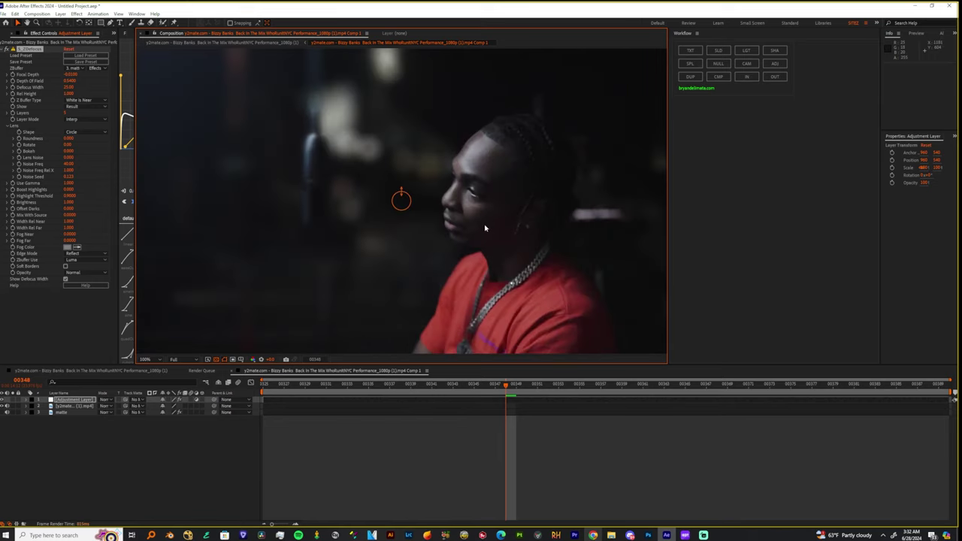
drag(476, 168, 472, 172)
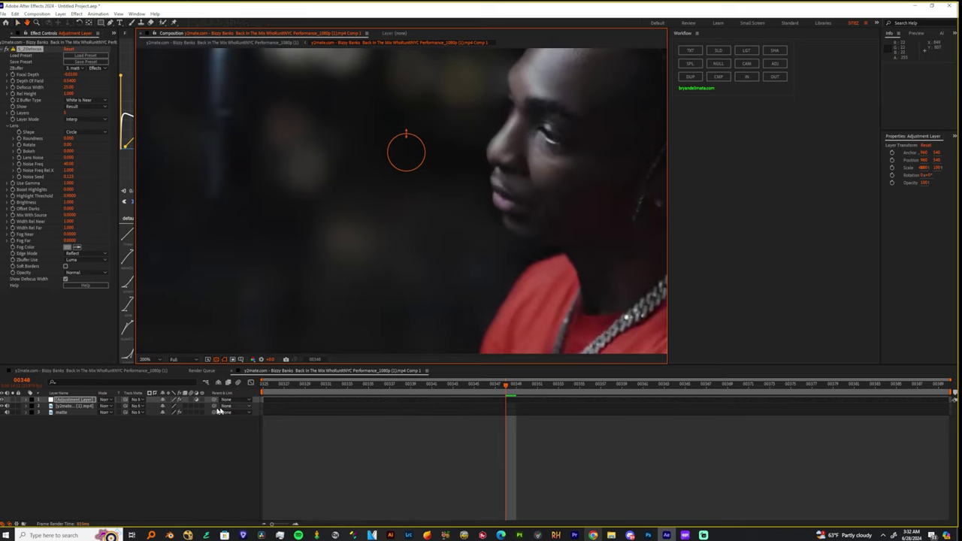
- Compare the defocus edges with the matte layer's Gaussian Blur disabled and enabled
click(62, 413)
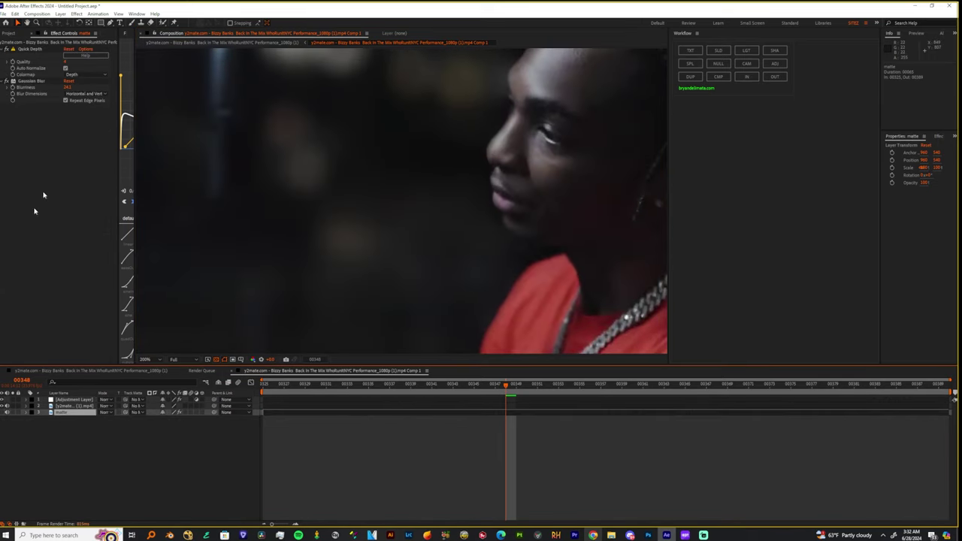
click(7, 81)
click(8, 82)
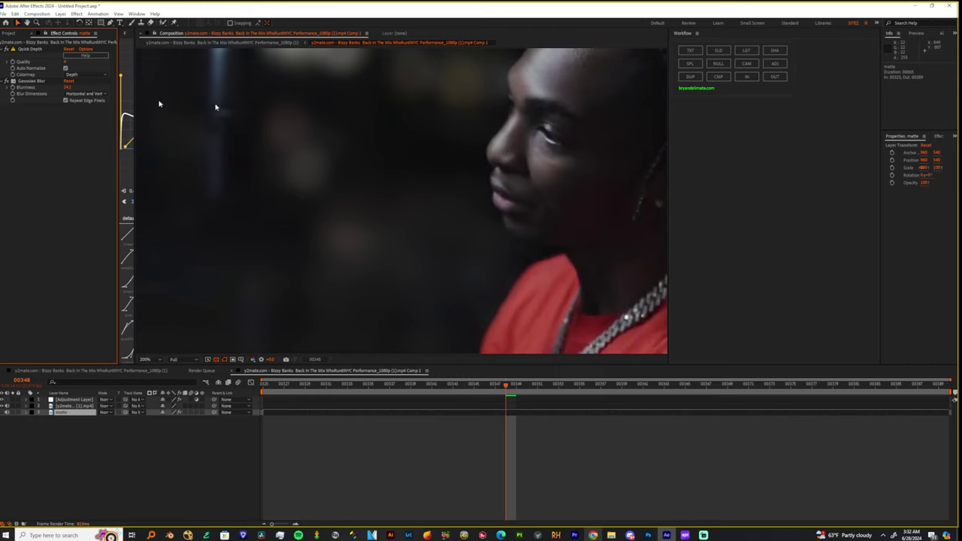
scroll(594, 109, down, 2)
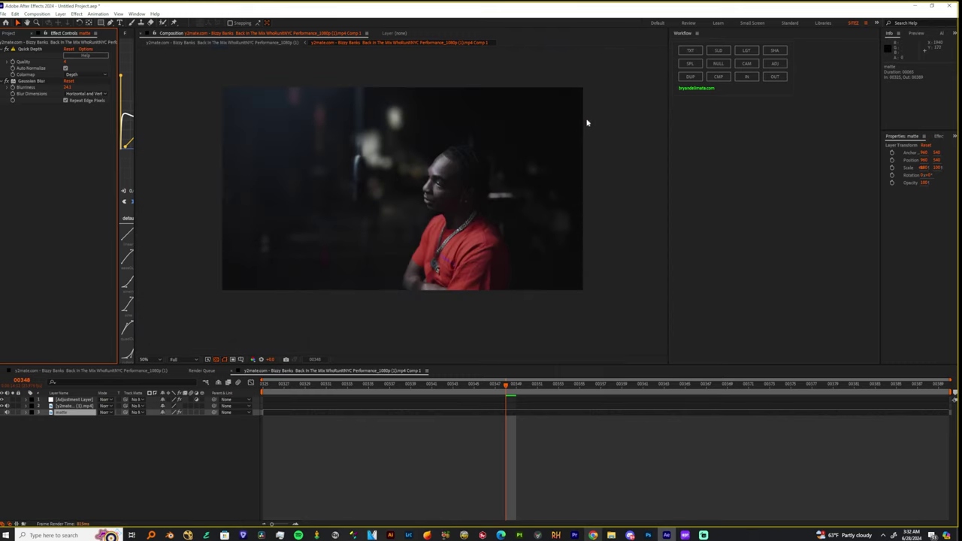
- Apply the S_Glow effect to the adjustment layer
click(70, 400)
key(ctrl+space)
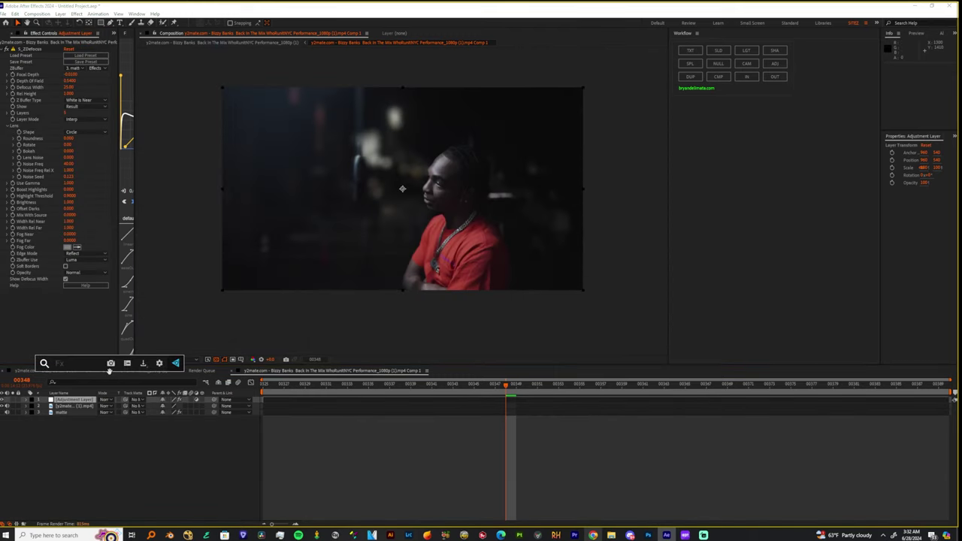
text(glow)
key(Down)
key(Down)
key(Down)
key(Down)
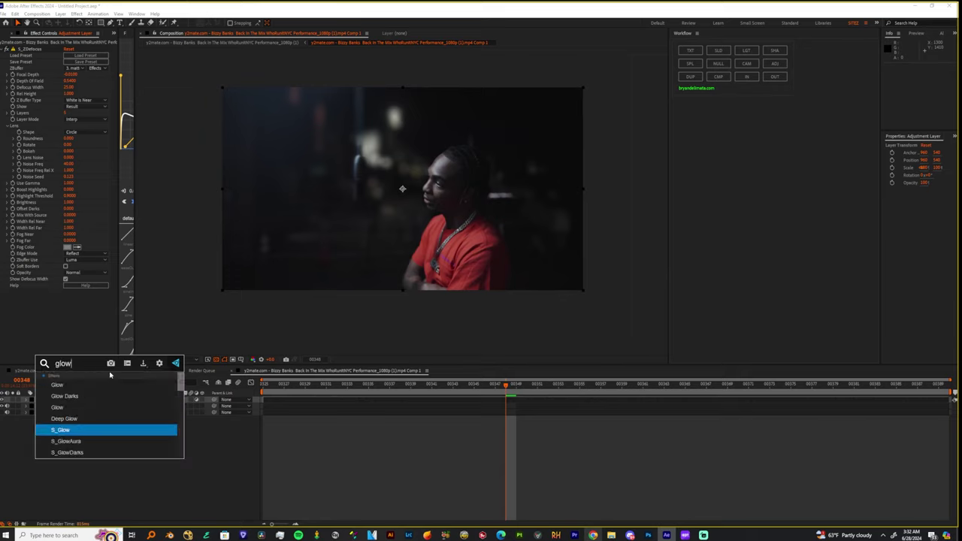
key(Return)
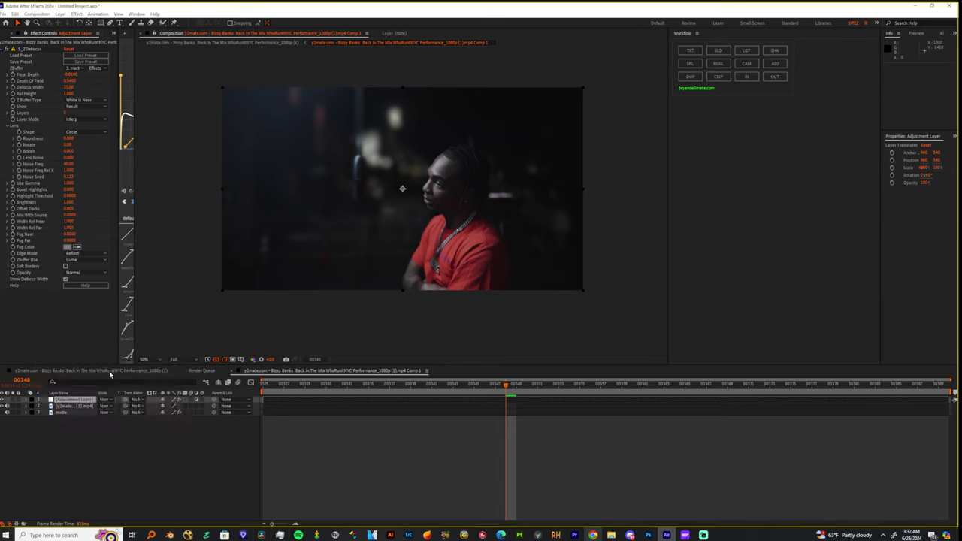
- Set both Background and Matte from Layer in S_Glow to the matte layer with Effects & Masks
click(80, 176)
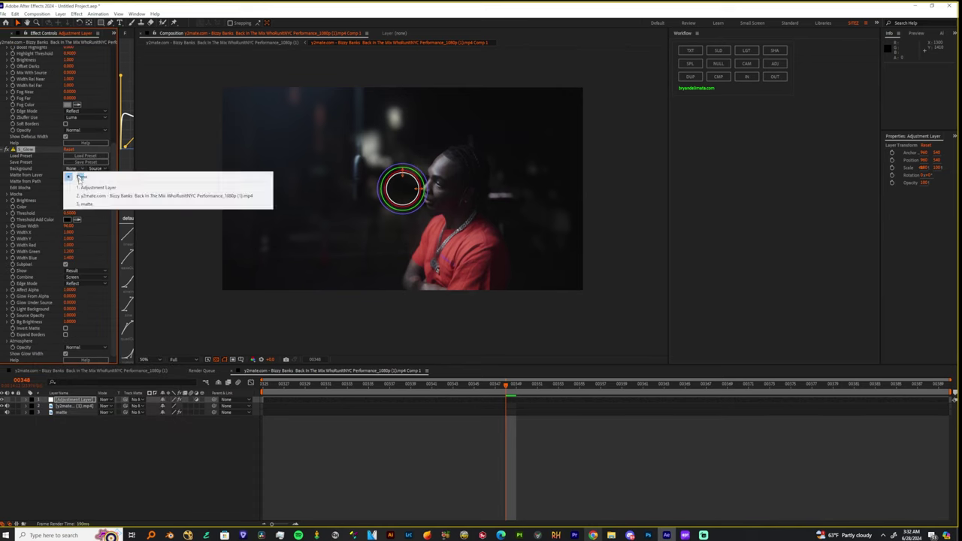
click(86, 203)
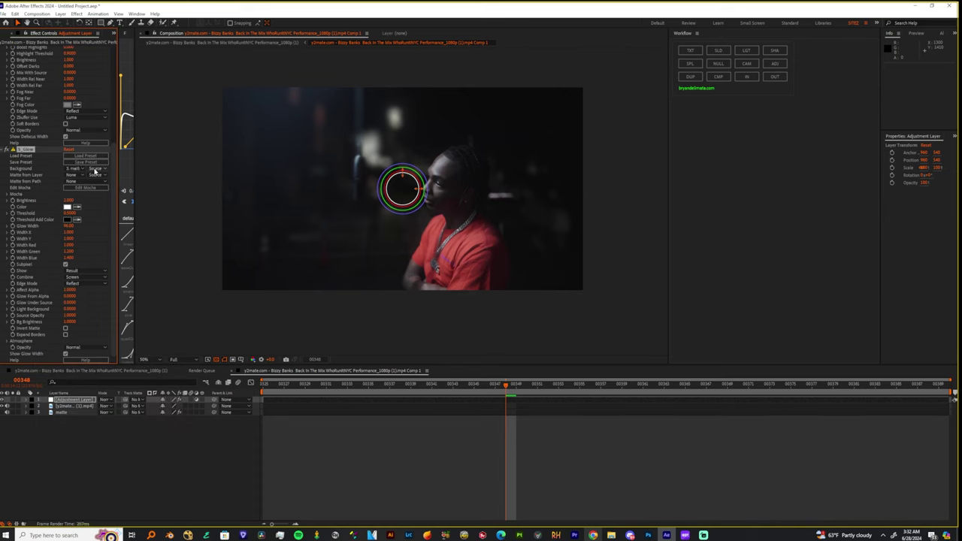
click(95, 172)
click(101, 185)
click(78, 174)
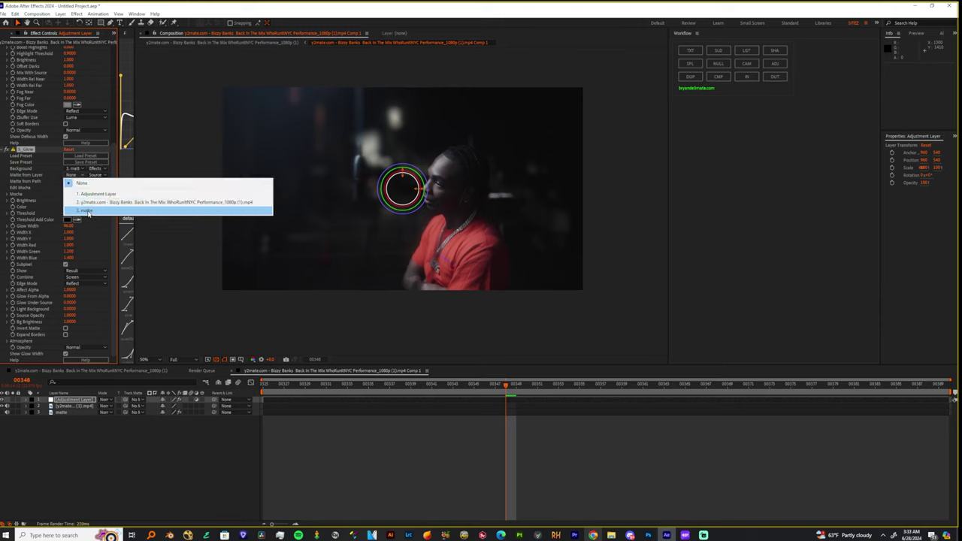
click(88, 210)
click(96, 174)
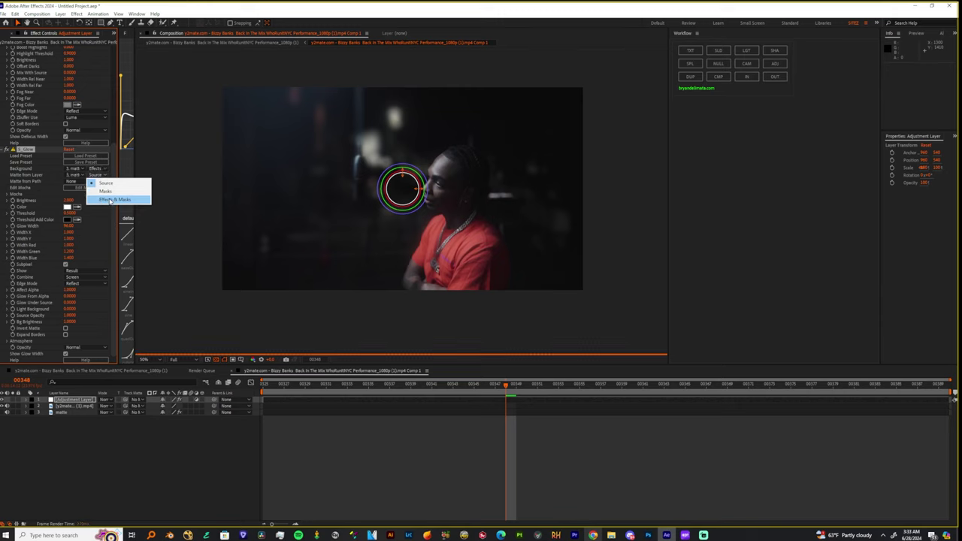
click(114, 198)
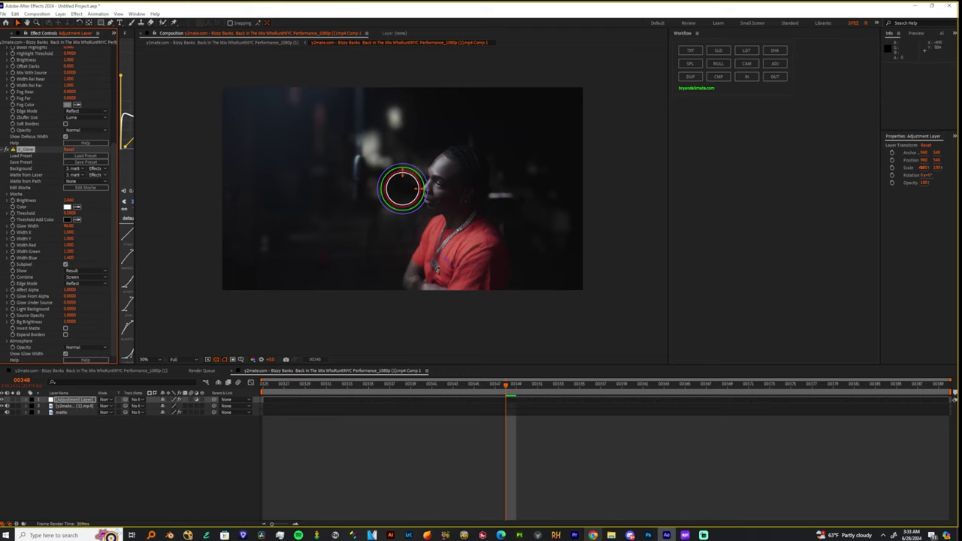
- Try a stronger S_Glow brightness, invert the matte, and set the brightness to 1
drag(61, 210, 579, 226)
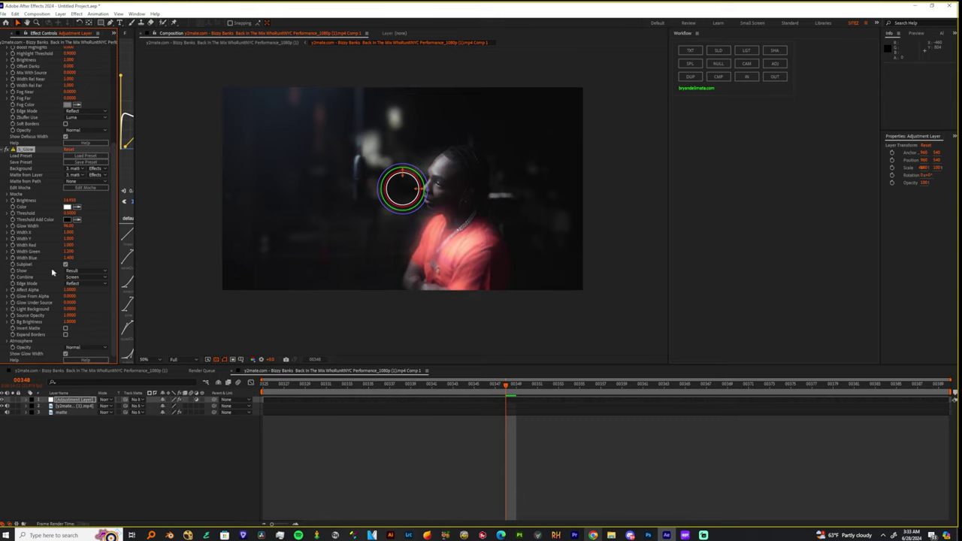
click(65, 328)
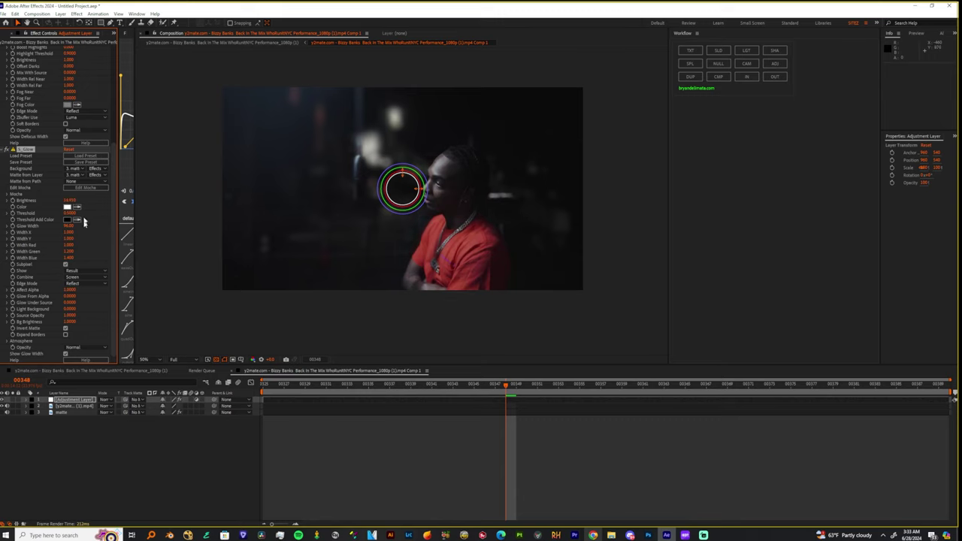
click(70, 200)
text(1)
key(Return)
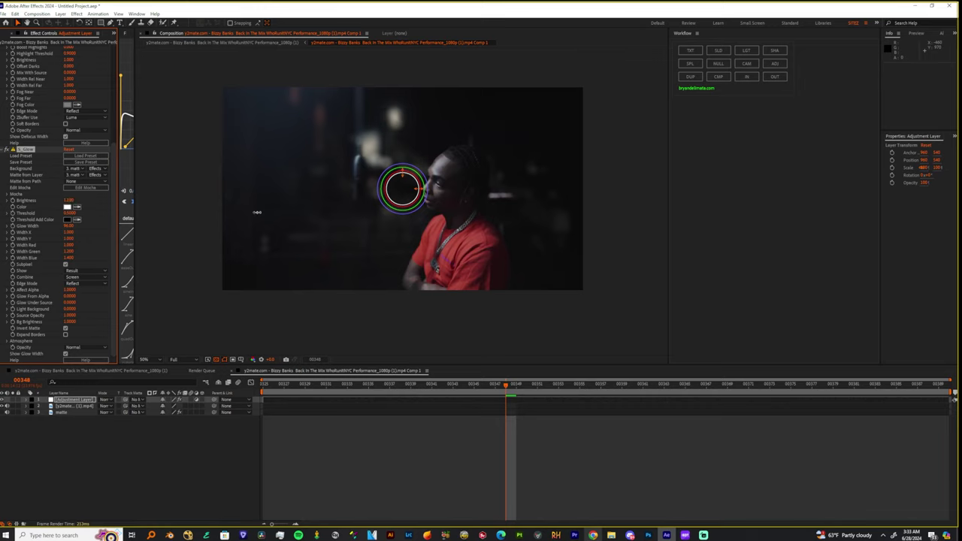
- Lower the S_Glow threshold, widen the glow and raise its brightness to intensify the background lights
drag(272, 213, 345, 223)
drag(62, 213, 144, 213)
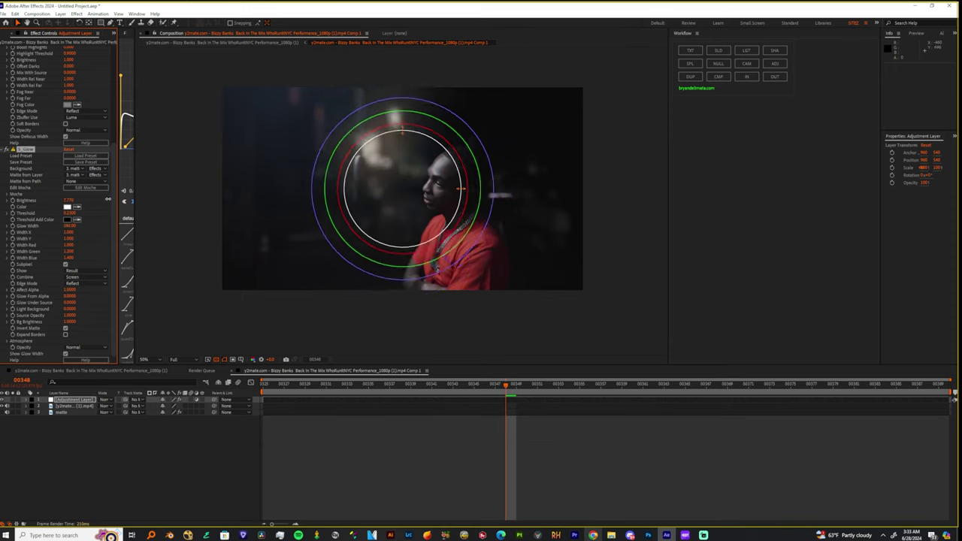
drag(203, 202, 505, 278)
click(516, 465)
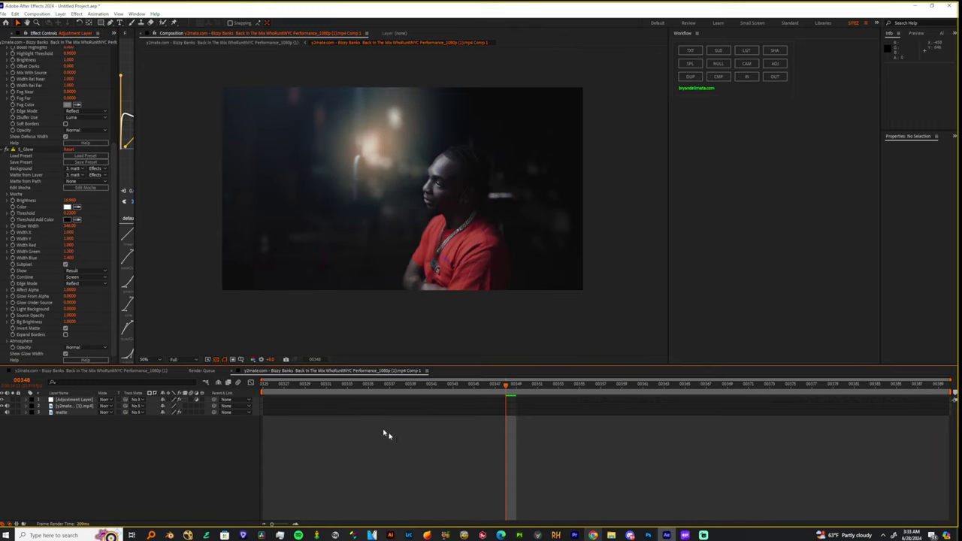
- Apply the "flicker n defocus" preset to the adjustment layer
click(344, 399)
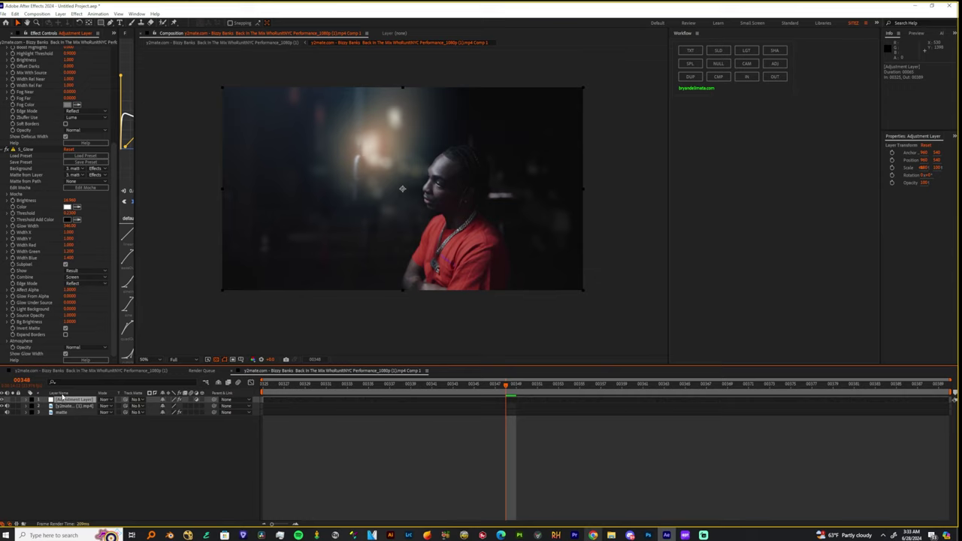
key(ctrl+space)
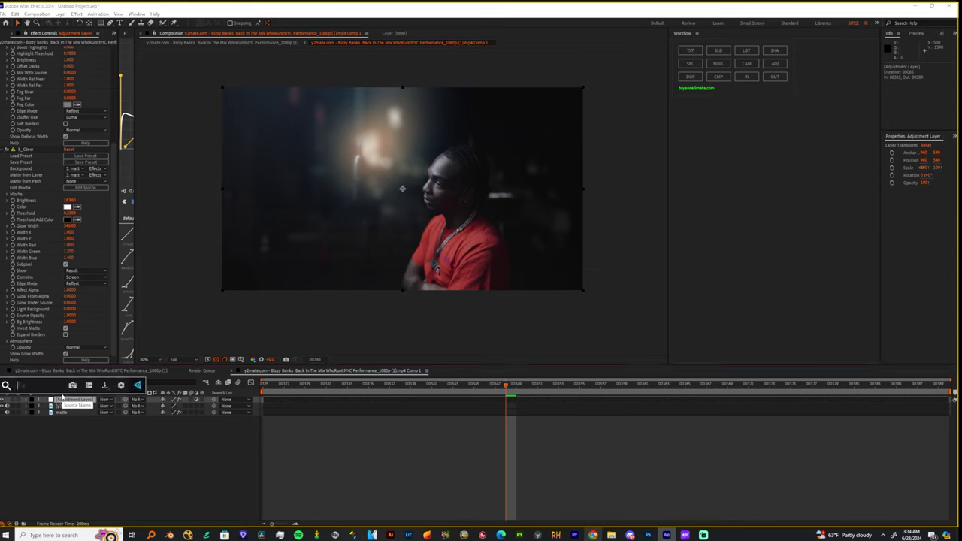
text(defocus)
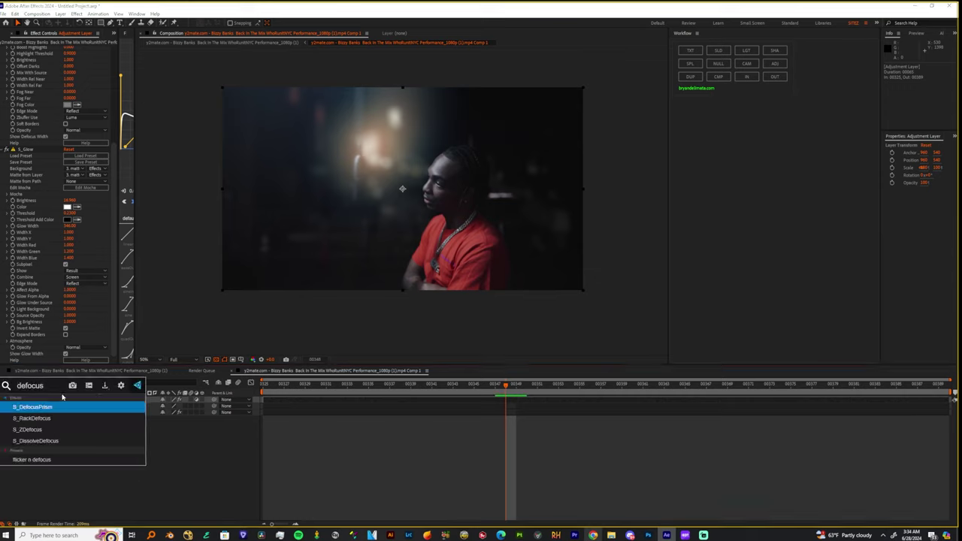
key(Up)
key(Return)
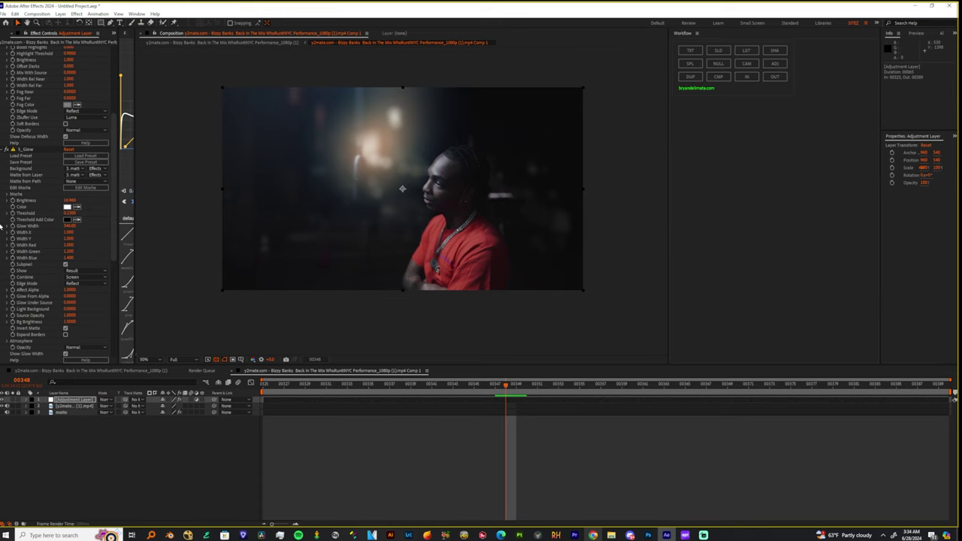
scroll(53, 240, down, 1)
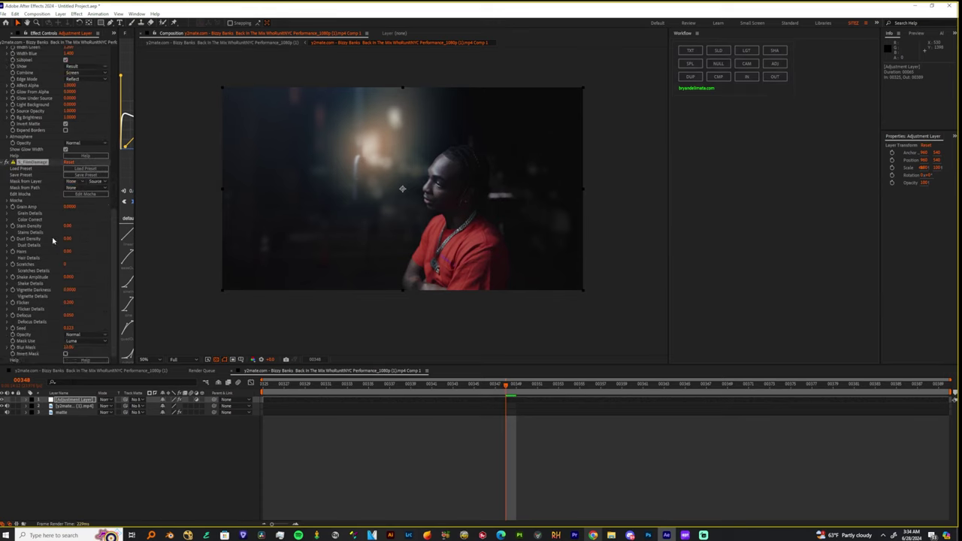
- Set S_FilmDamage's Mask from Layer to the matte layer with Effects & Masks as its source
click(79, 183)
click(94, 219)
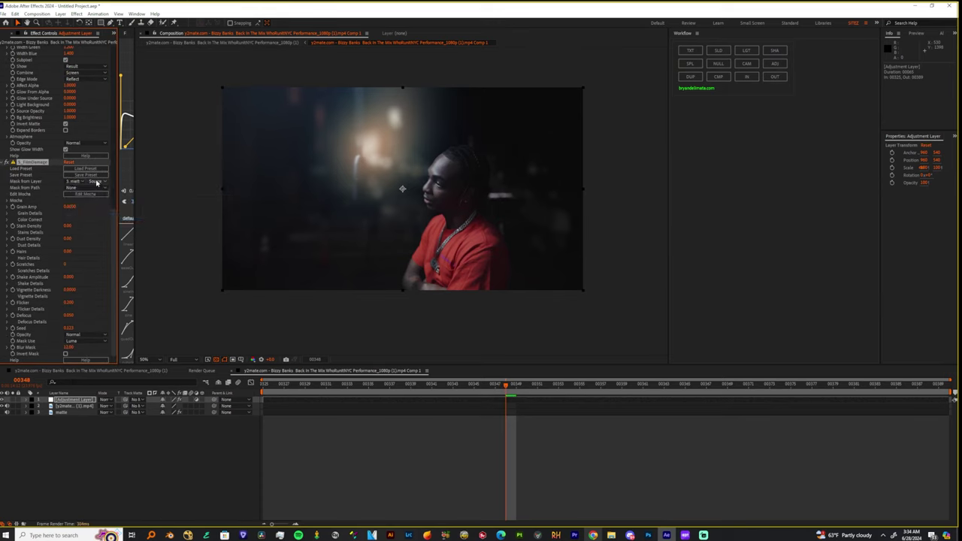
click(96, 183)
click(105, 205)
- Set both Flicker and Defocus in S_FilmDamage to 0.2
click(70, 303)
text(0.2)
key(Tab)
text(0.2)
key(Return)
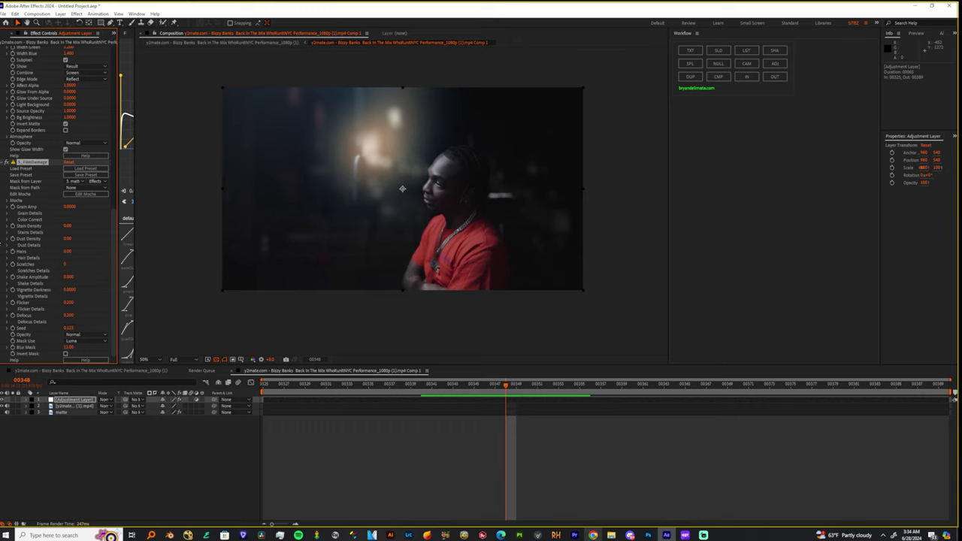
- Preview the flicker and defocus effect on the footage, including playback from the start of the composition, and stop at frame 00335
click(376, 343)
key(space)
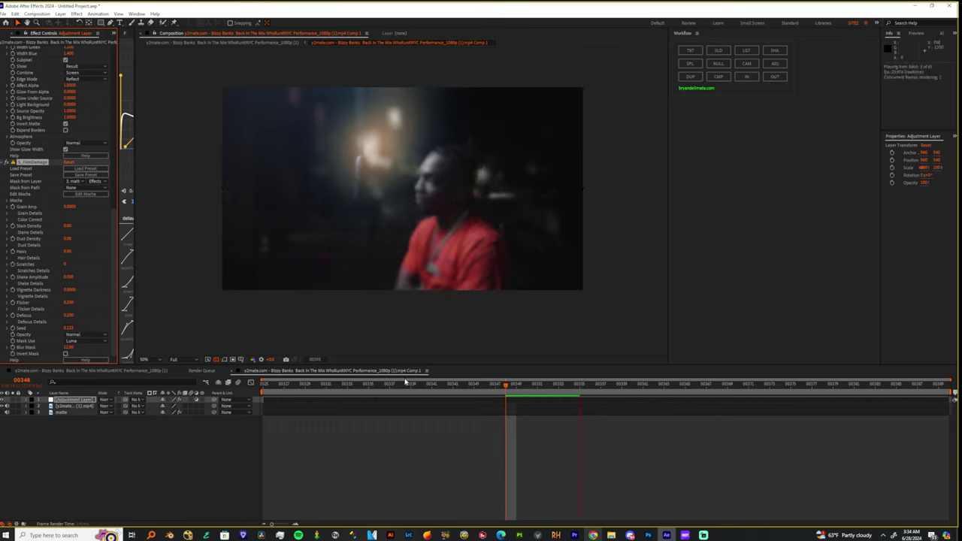
key(space)
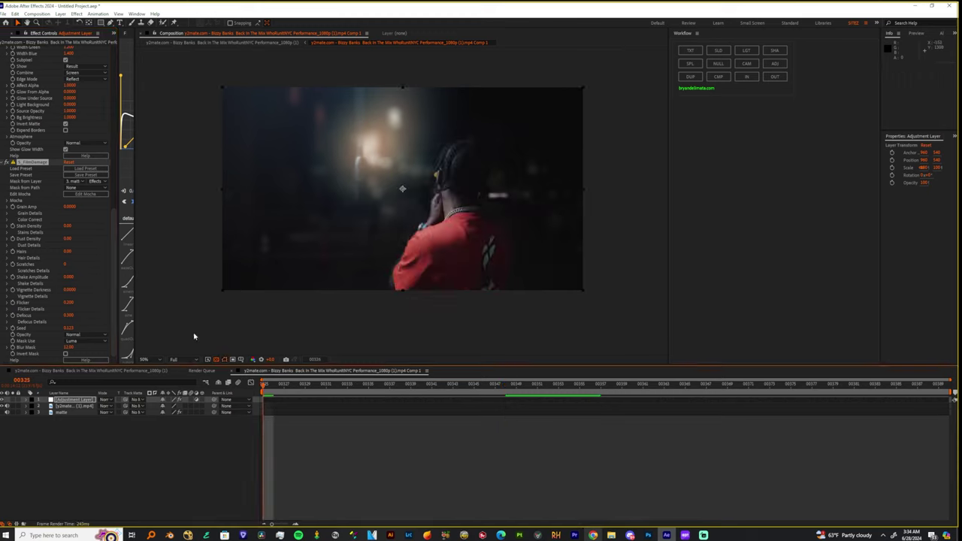
key(space)
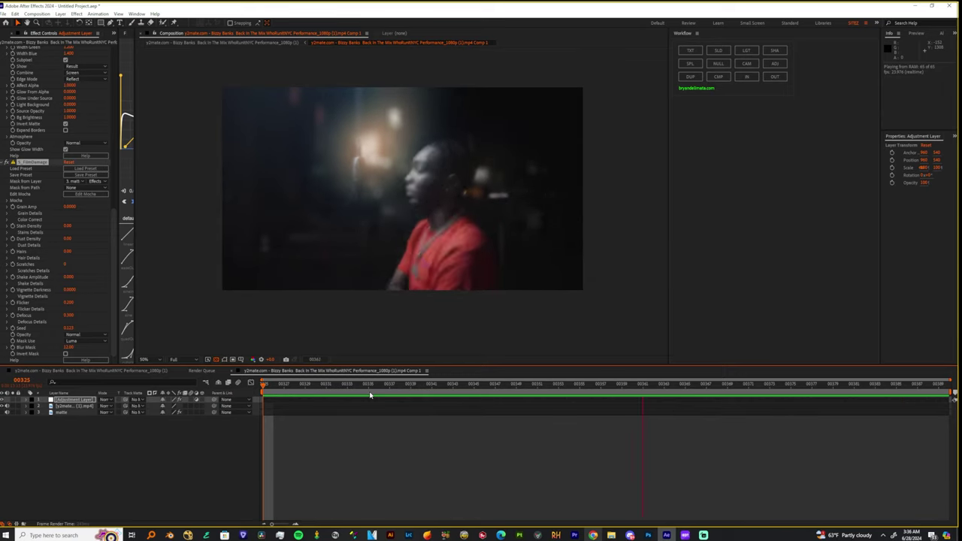
click(369, 394)
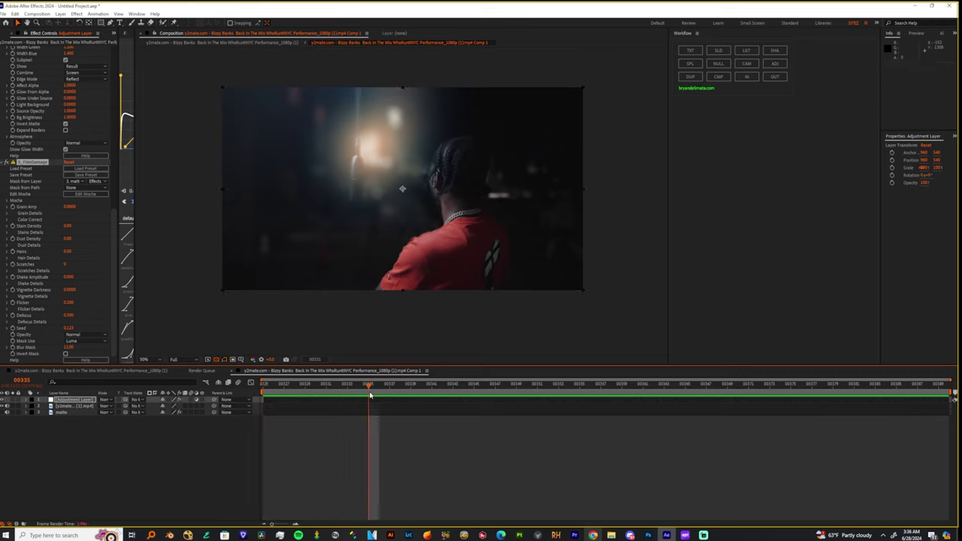